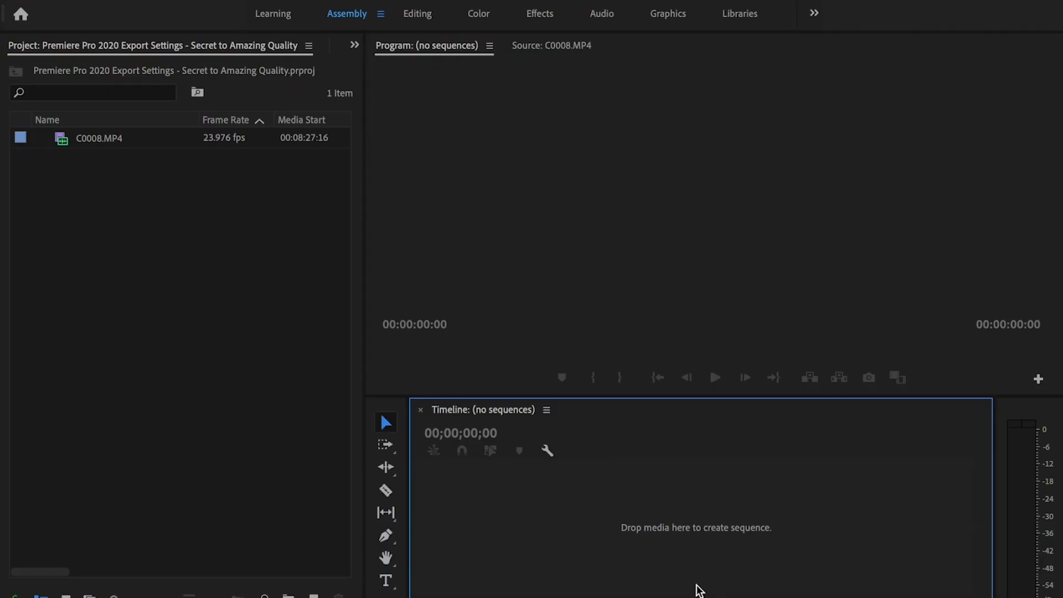
Step: Start a new sequence from the Digital SLR 1080p DSLR 1080p24 preset, keeping the name Sequence 08
{"action": "left_click", "coordinate": [199, 10]}
{"action": "mouse_move", "coordinate": [240, 39]}
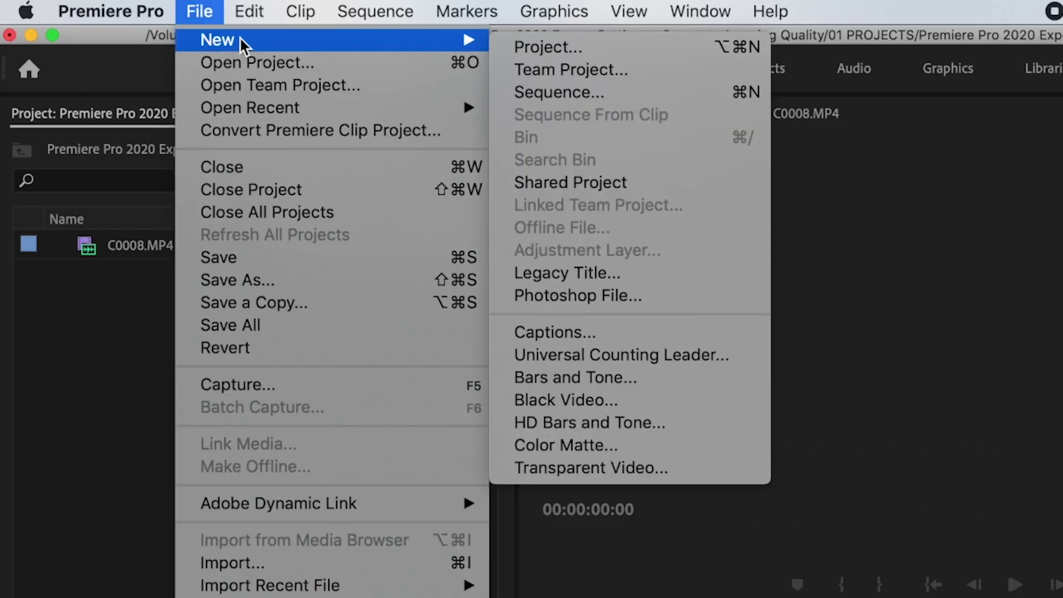
{"action": "left_click", "coordinate": [559, 92]}
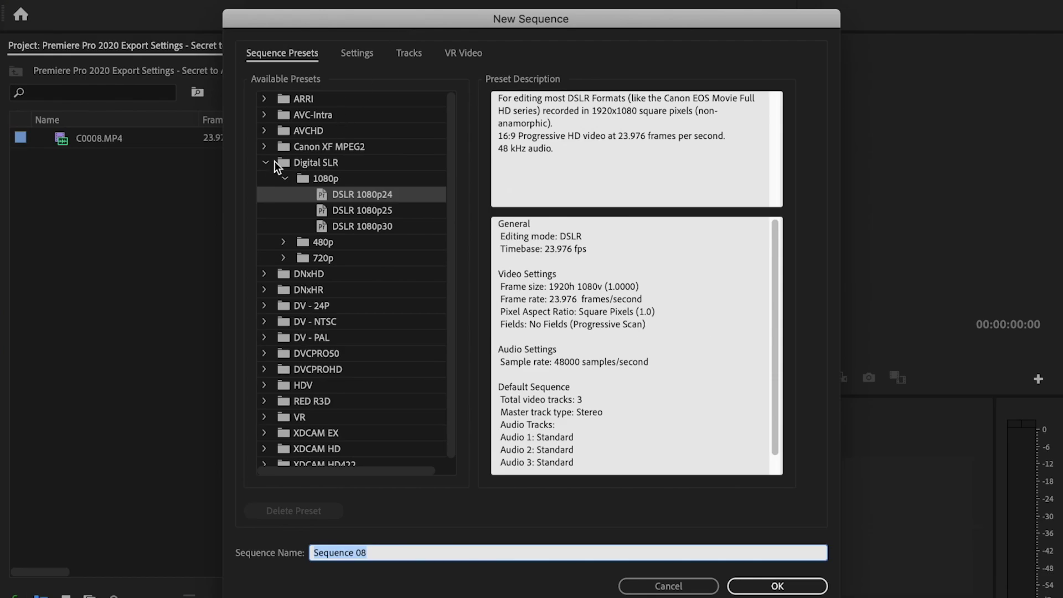
{"action": "left_click", "coordinate": [267, 163]}
{"action": "left_click", "coordinate": [264, 162]}
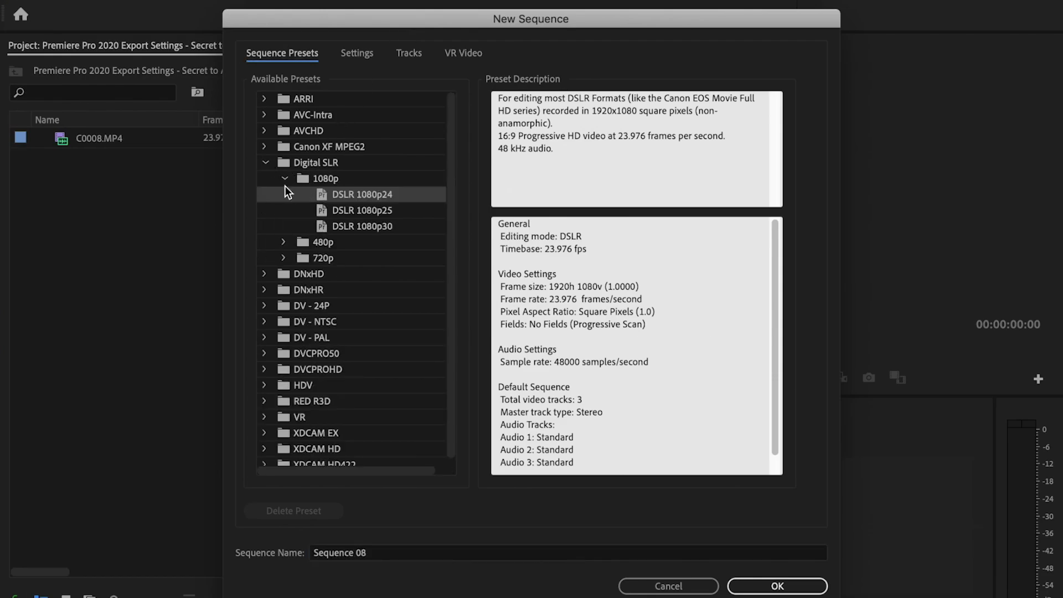
{"action": "left_click", "coordinate": [286, 178]}
{"action": "left_click", "coordinate": [287, 177]}
{"action": "left_click_drag", "start_coordinate": [450, 16], "coordinate": [616, 16]}
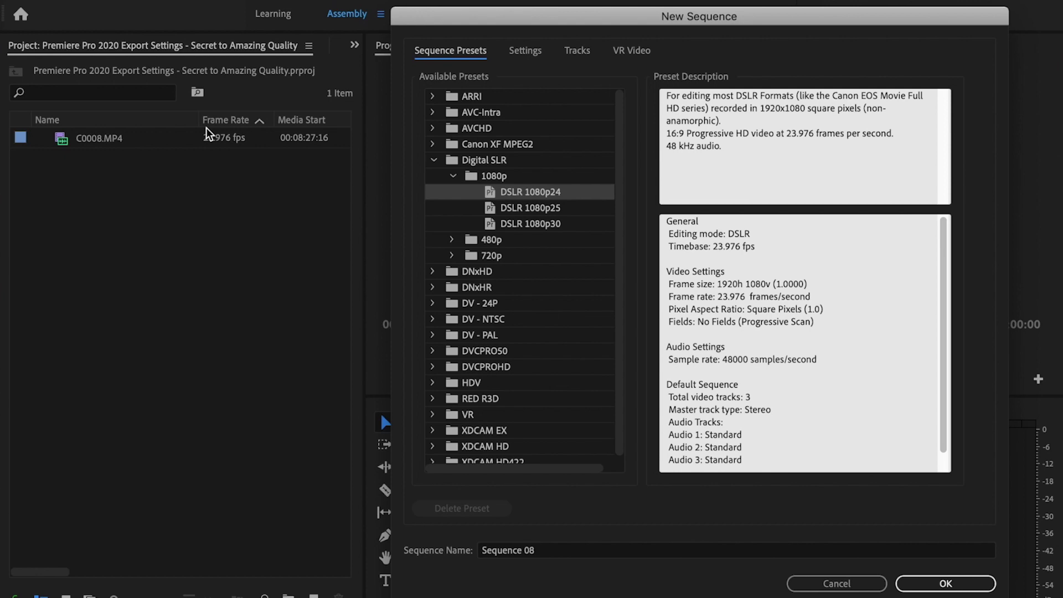
Step: Create Sequence 08, drop C0008.MP4 at its start, and scrub to the clip's end at 00:00:03:07
{"action": "left_click", "coordinate": [970, 588]}
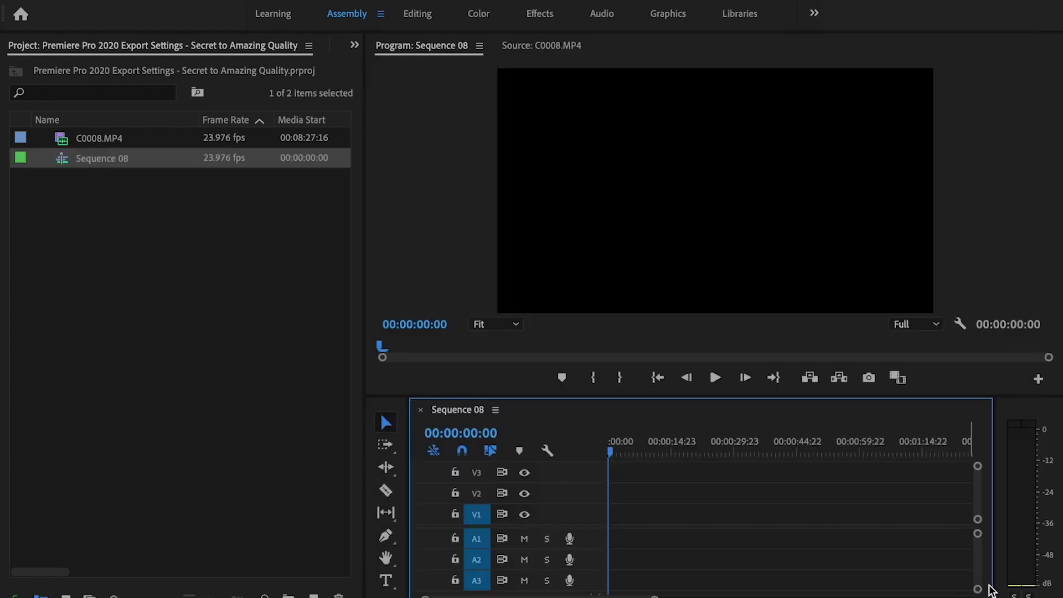
{"action": "left_click", "coordinate": [65, 142]}
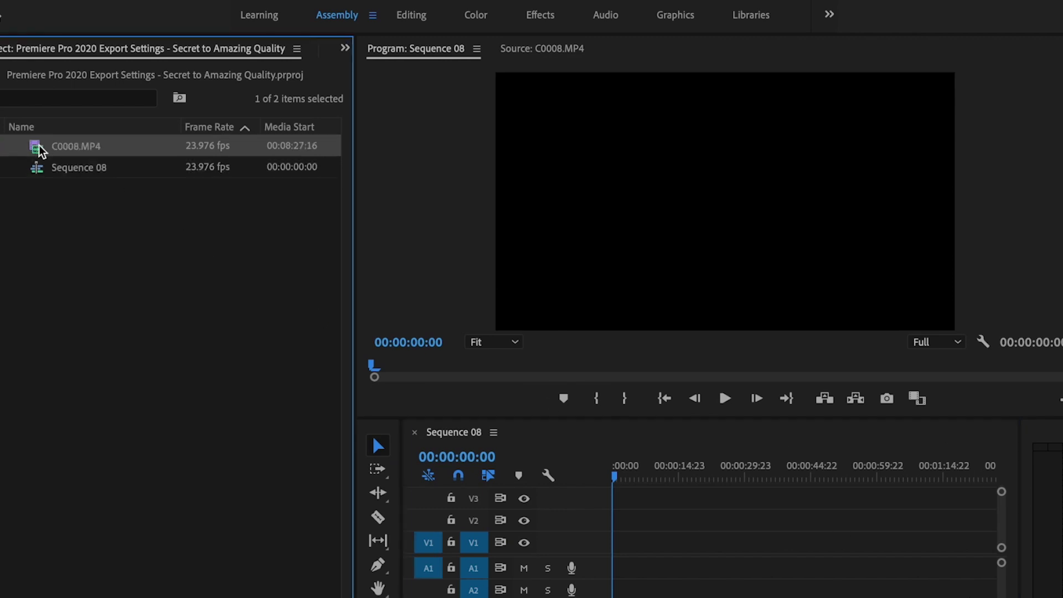
{"action": "left_click_drag", "start_coordinate": [40, 151], "coordinate": [597, 575]}
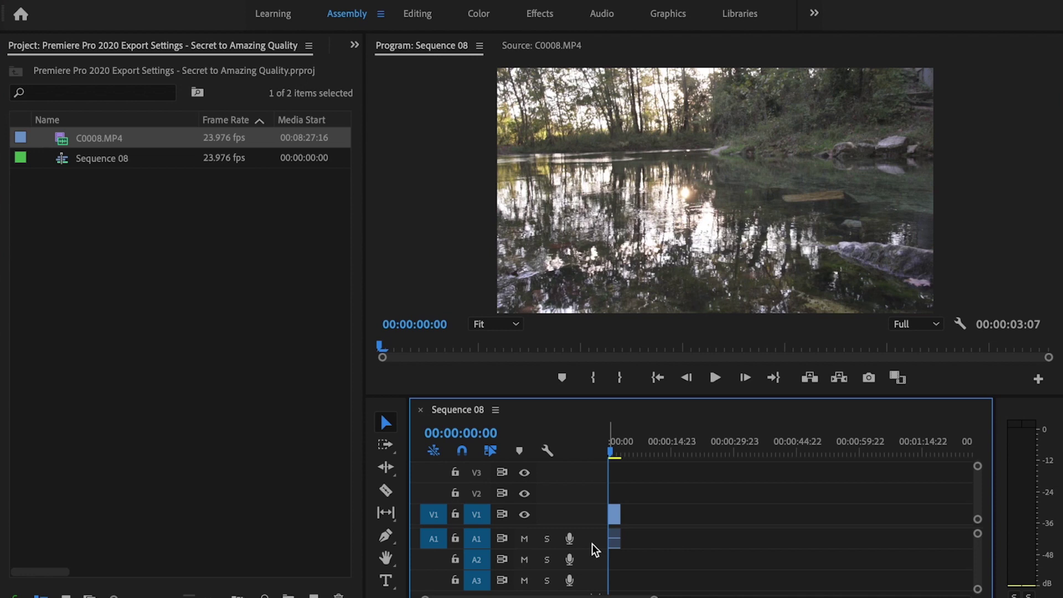
{"action": "left_click_drag", "start_coordinate": [633, 458], "coordinate": [555, 467]}
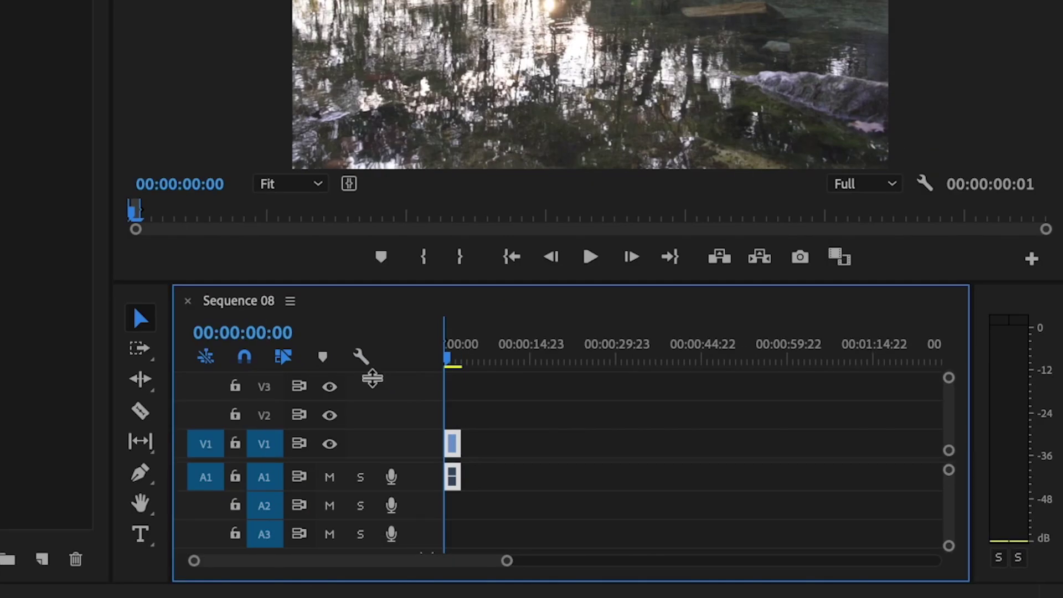
{"action": "left_click", "coordinate": [462, 360]}
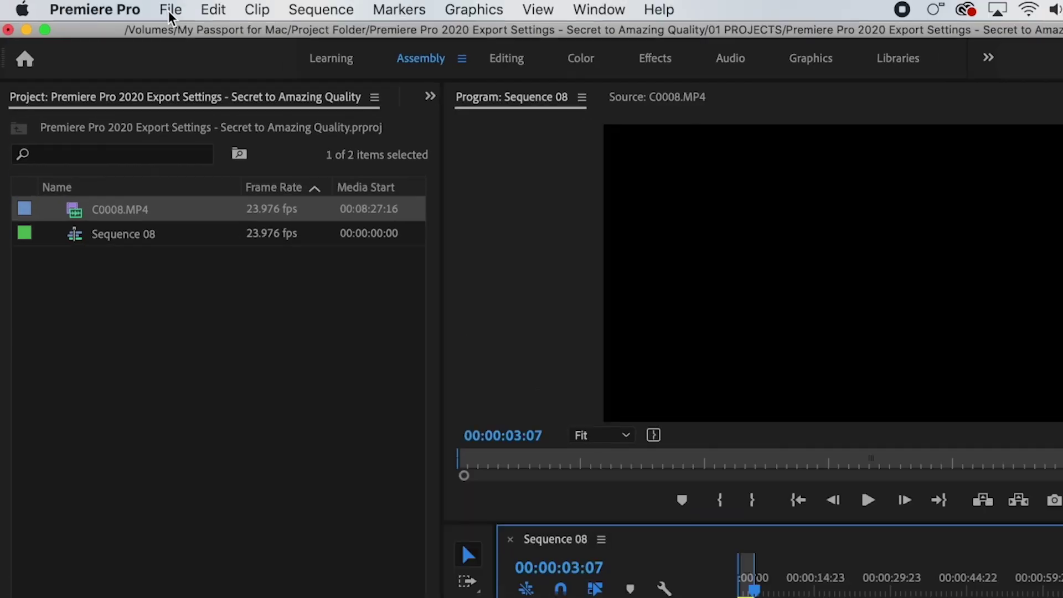
Step: Open the Export Settings for Sequence 08 via File > Export > Media
{"action": "left_click", "coordinate": [140, 0]}
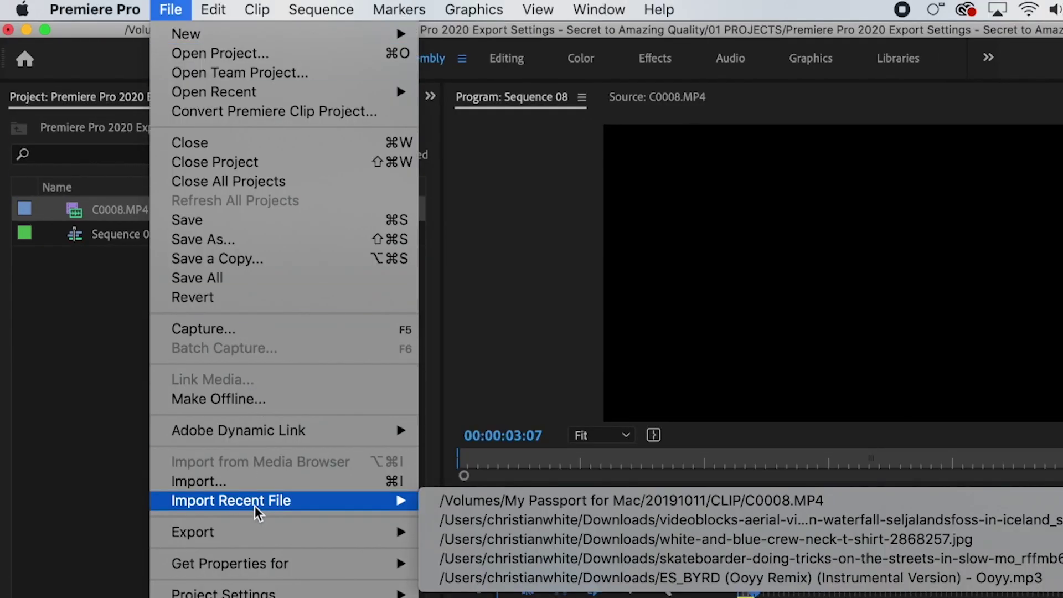
{"action": "mouse_move", "coordinate": [254, 536]}
{"action": "left_click", "coordinate": [463, 534]}
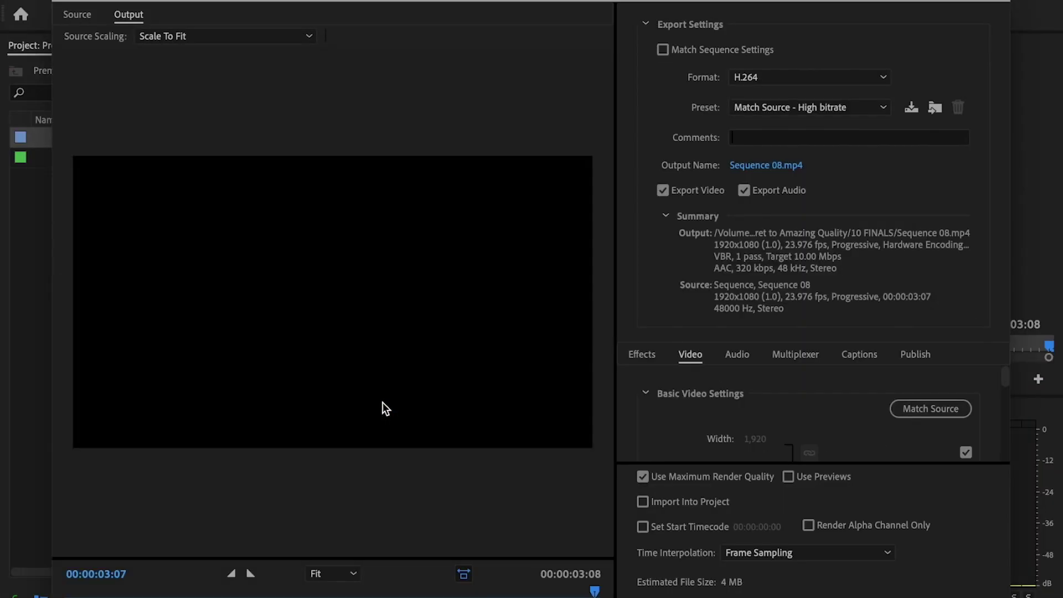
Step: Keep H.264 as the export format and switch the preset to Custom
{"action": "left_click", "coordinate": [754, 79]}
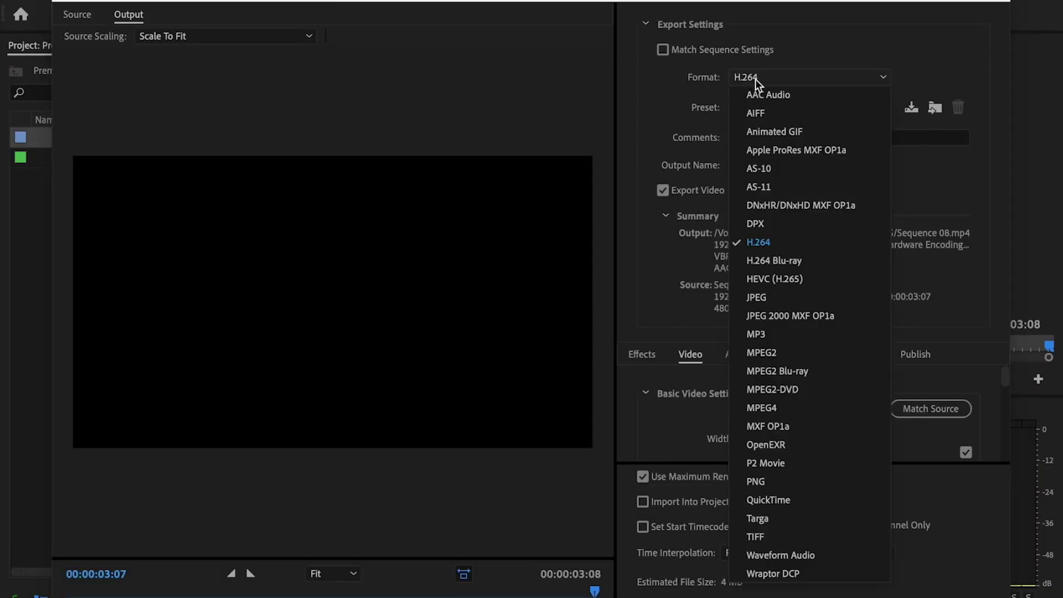
{"action": "left_click", "coordinate": [769, 243]}
{"action": "left_click", "coordinate": [777, 108]}
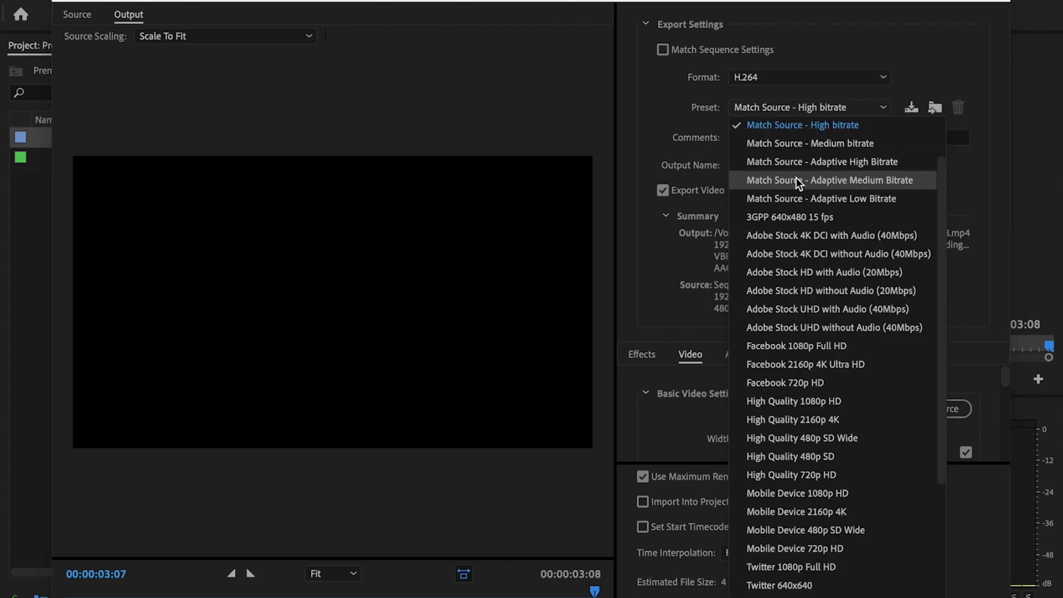
{"action": "scroll", "coordinate": [785, 172], "scroll_direction": "up", "scroll_amount": 3}
{"action": "left_click", "coordinate": [762, 124]}
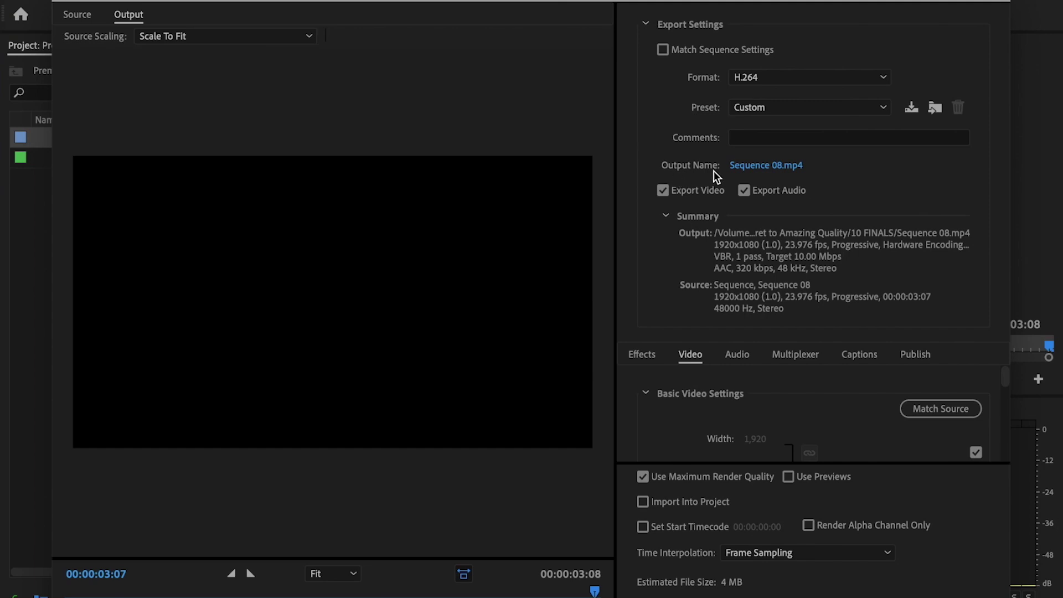
{"action": "left_click", "coordinate": [763, 169]}
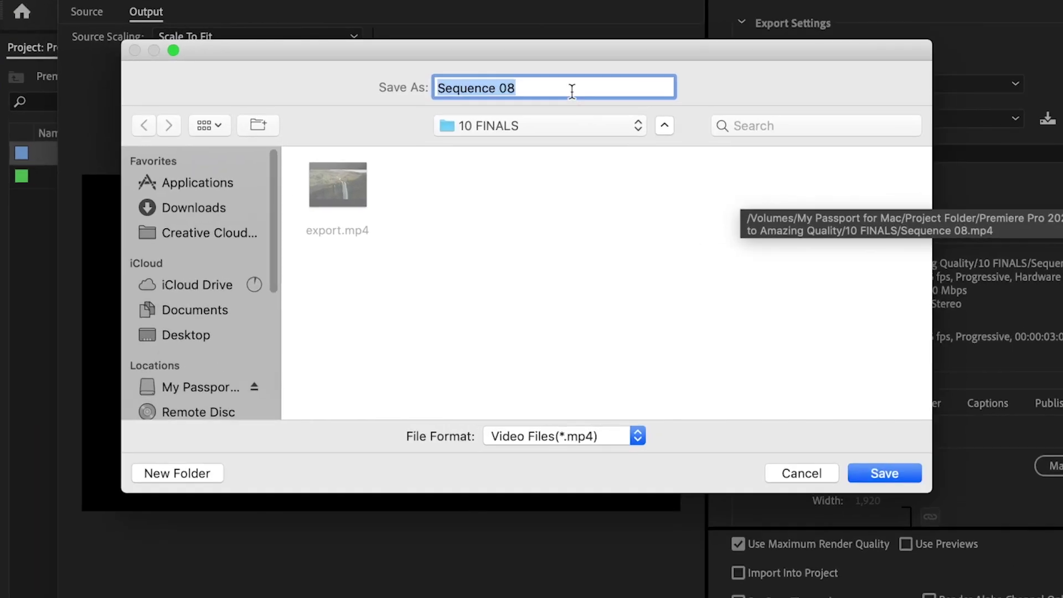
Step: Rename the output to export.mp4 in 10 FINALS, replacing the existing file
{"action": "key", "text": "BackSpace"}
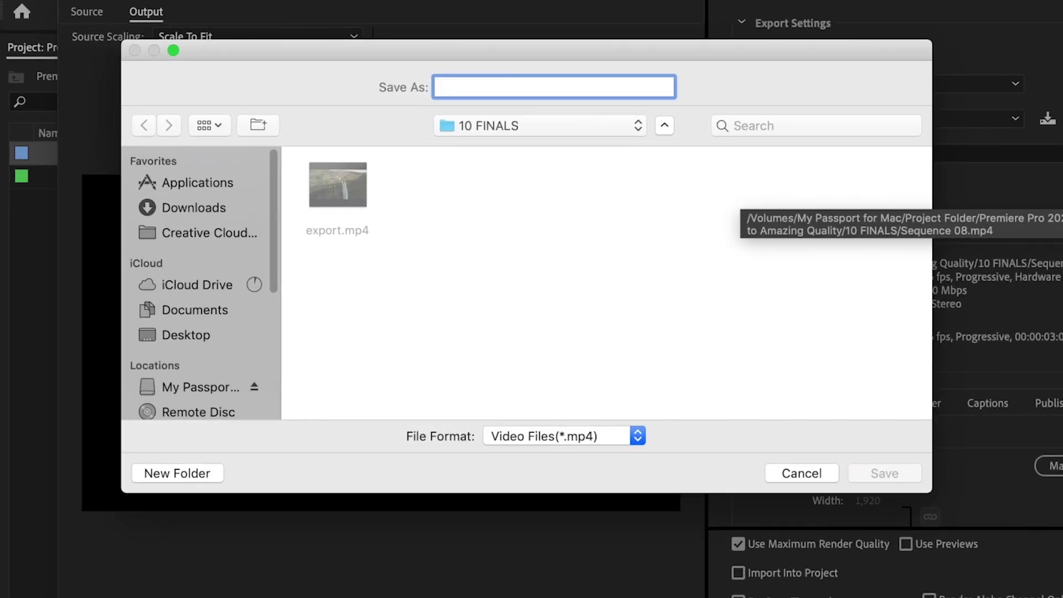
{"action": "type", "text": "export"}
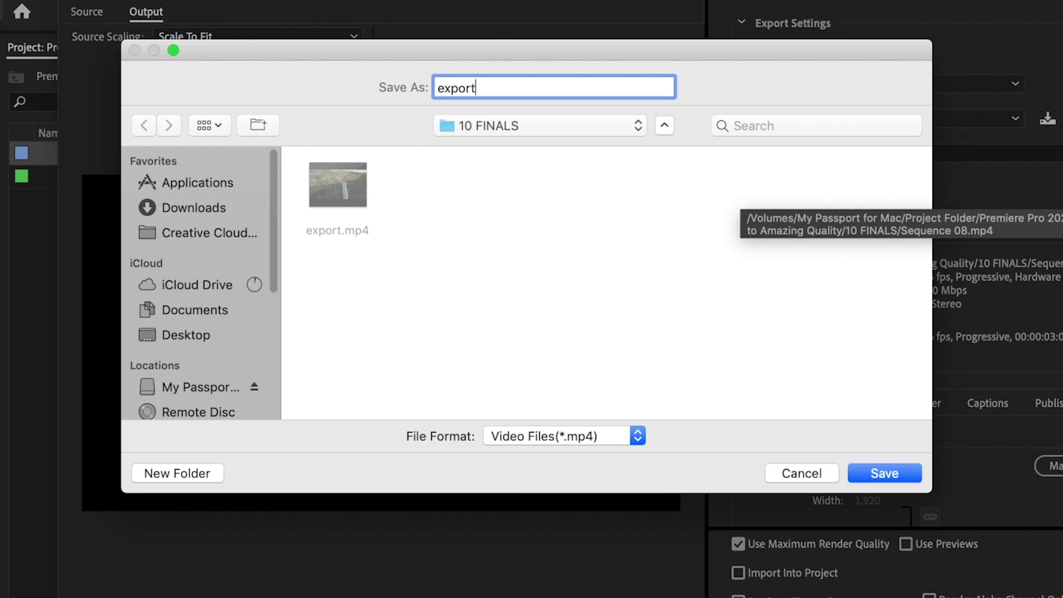
{"action": "left_click", "coordinate": [892, 471]}
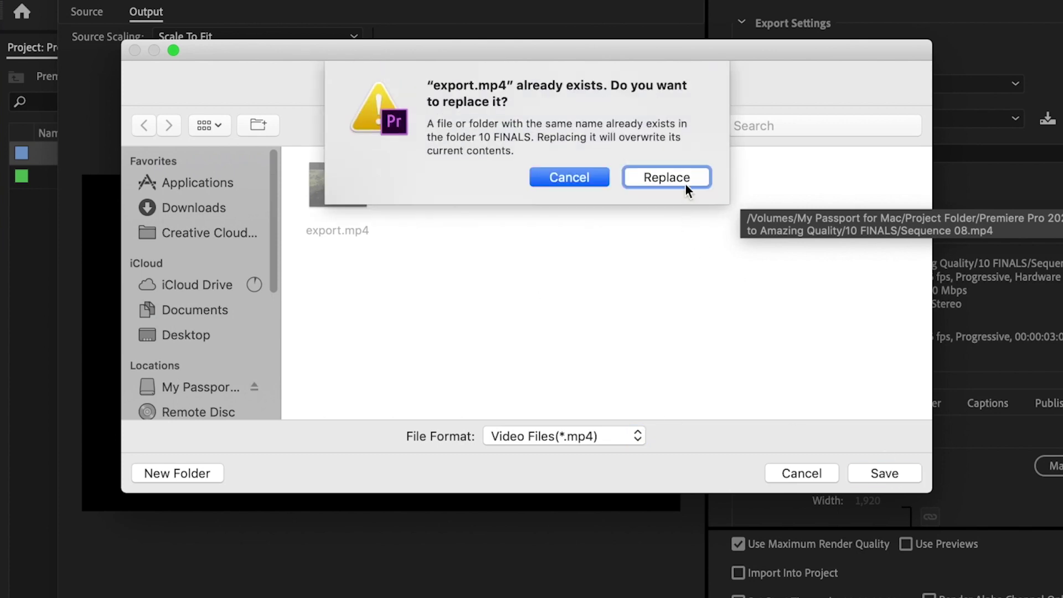
{"action": "left_click", "coordinate": [685, 184]}
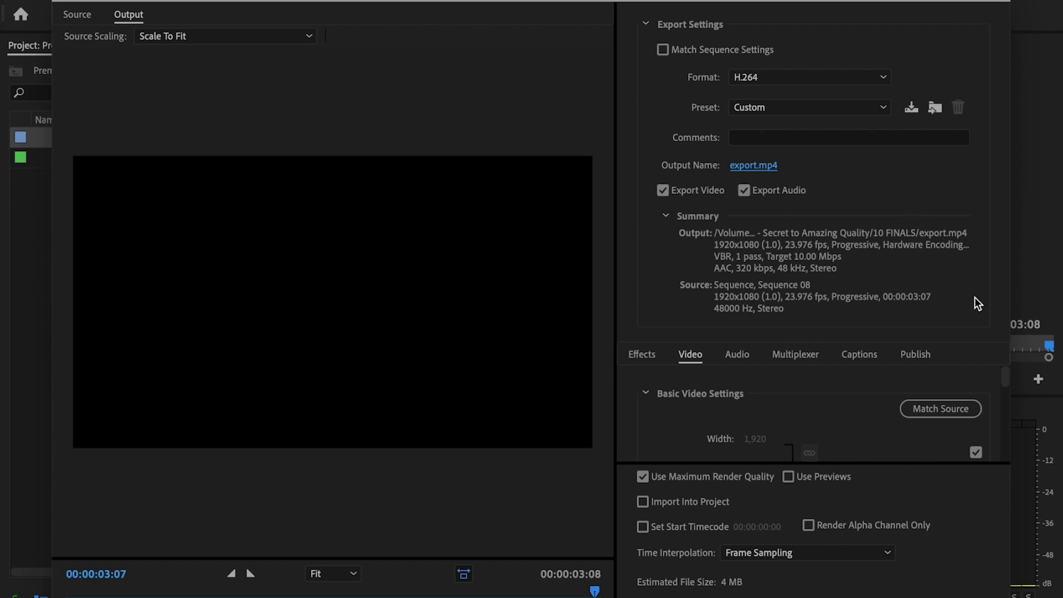
Step: Tick Render at Maximum Depth in the Basic Video Settings
{"action": "scroll", "coordinate": [978, 404], "scroll_direction": "down", "scroll_amount": 2}
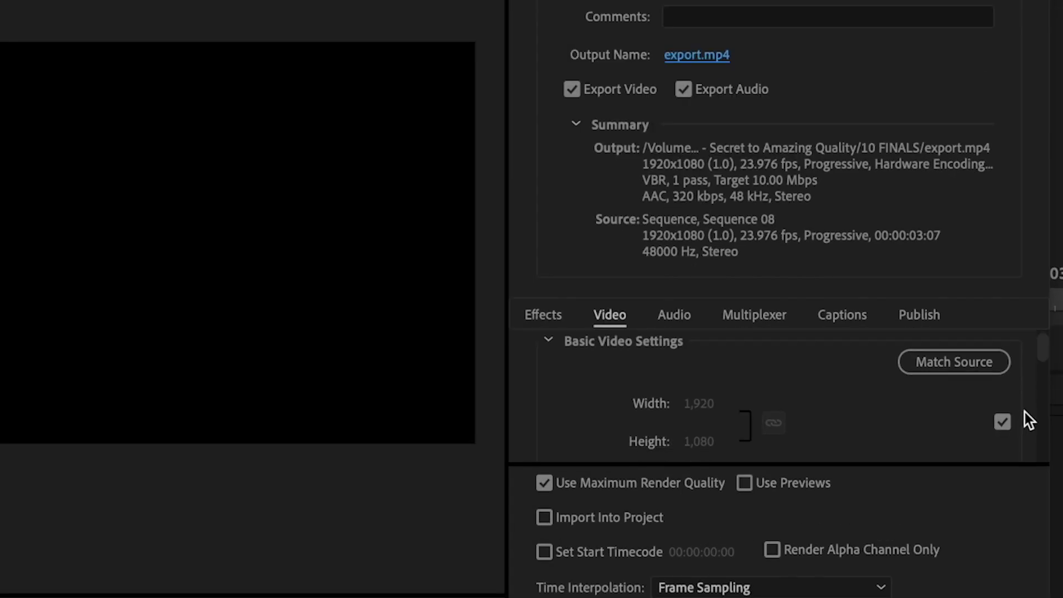
{"action": "scroll", "coordinate": [1025, 412], "scroll_direction": "down", "scroll_amount": 1}
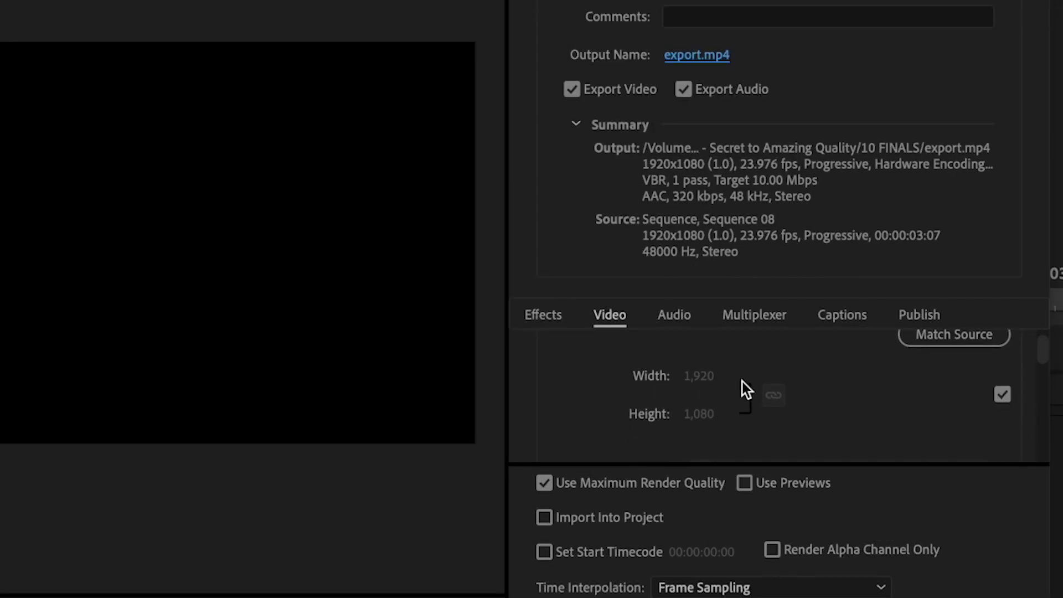
{"action": "scroll", "coordinate": [963, 409], "scroll_direction": "down", "scroll_amount": 3}
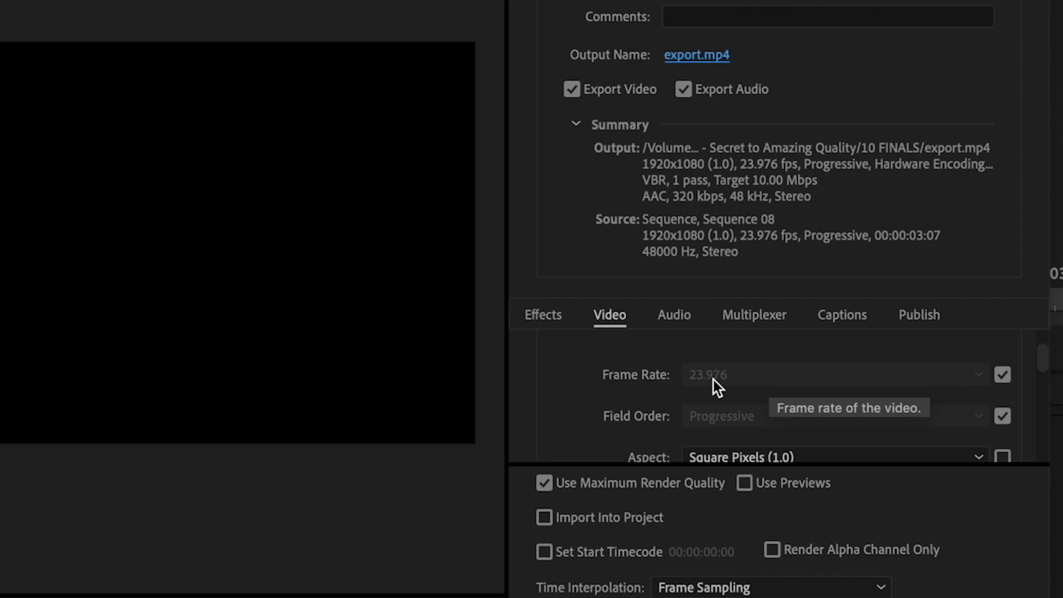
{"action": "scroll", "coordinate": [863, 426], "scroll_direction": "down", "scroll_amount": 1}
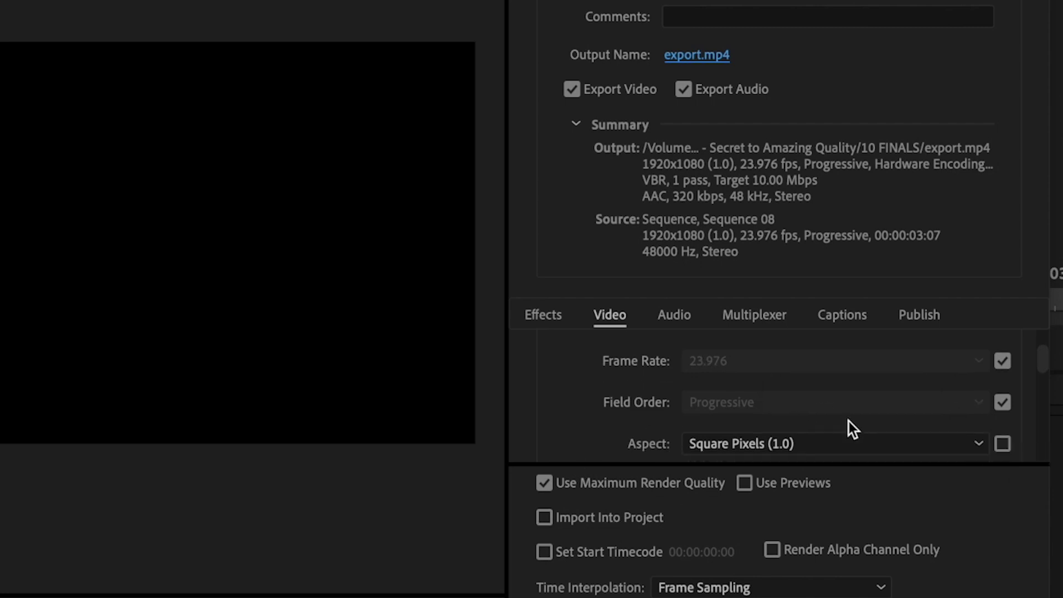
{"action": "scroll", "coordinate": [848, 420], "scroll_direction": "down", "scroll_amount": 3}
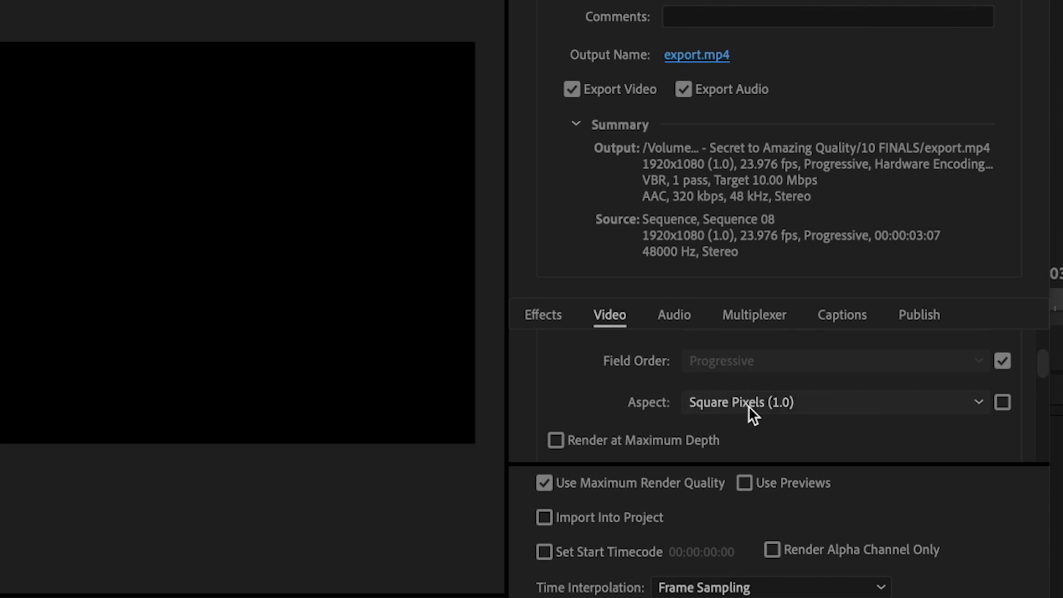
{"action": "scroll", "coordinate": [1022, 429], "scroll_direction": "down", "scroll_amount": 1}
{"action": "scroll", "coordinate": [1022, 437], "scroll_direction": "down", "scroll_amount": 1}
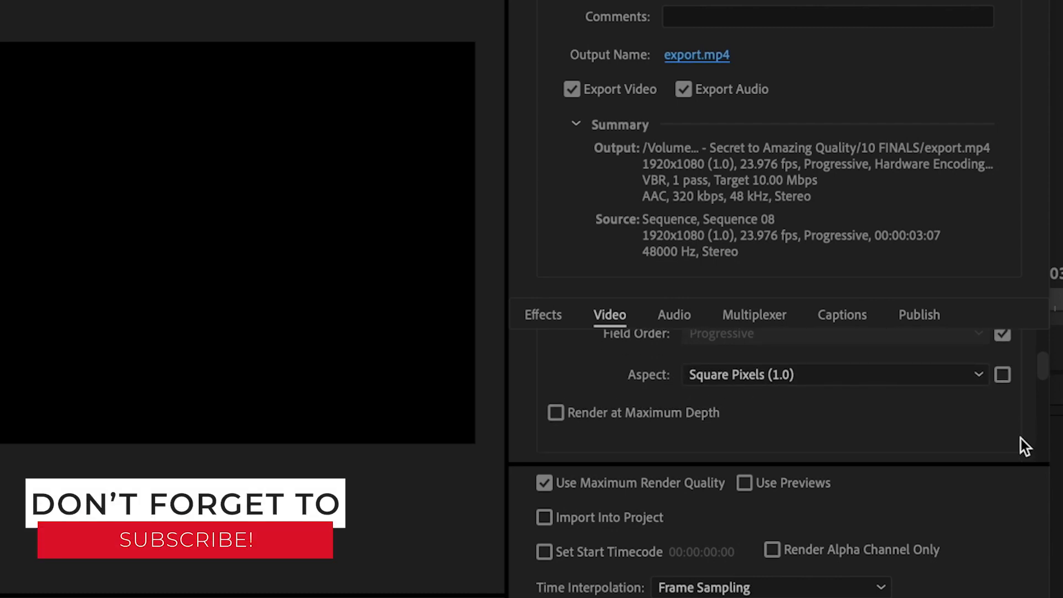
{"action": "left_click", "coordinate": [556, 413]}
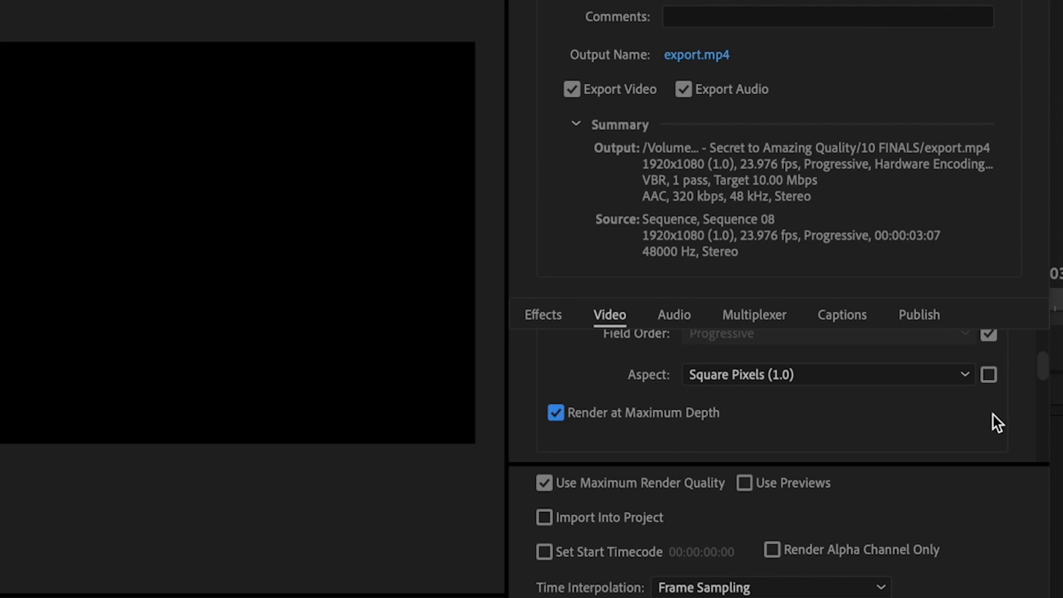
{"action": "scroll", "coordinate": [1020, 415], "scroll_direction": "down", "scroll_amount": 6}
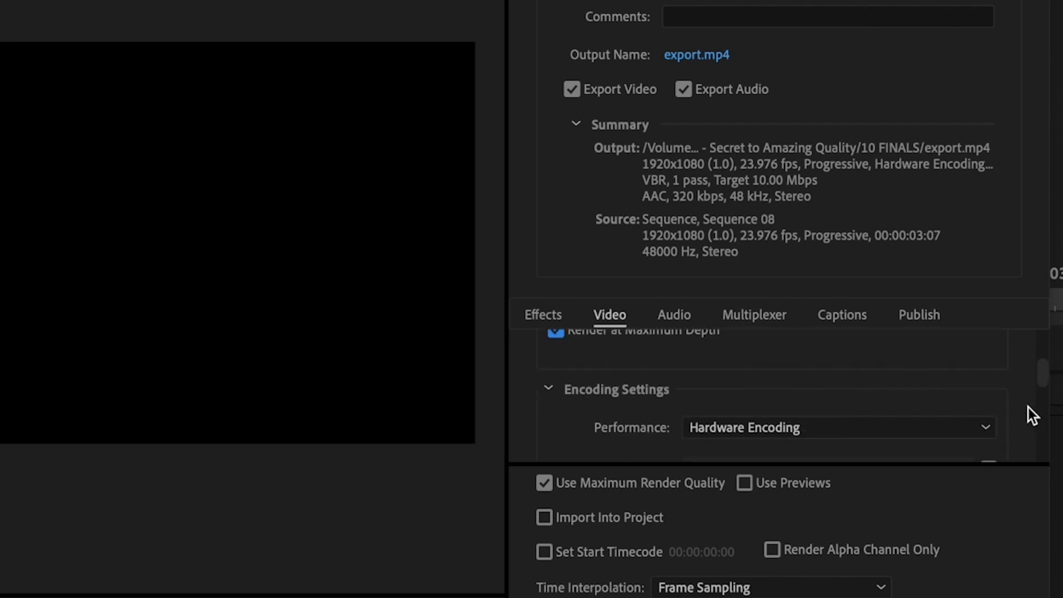
Step: Unlock the H.264 Profile setting and set it to High
{"action": "scroll", "coordinate": [1027, 408], "scroll_direction": "down", "scroll_amount": 4}
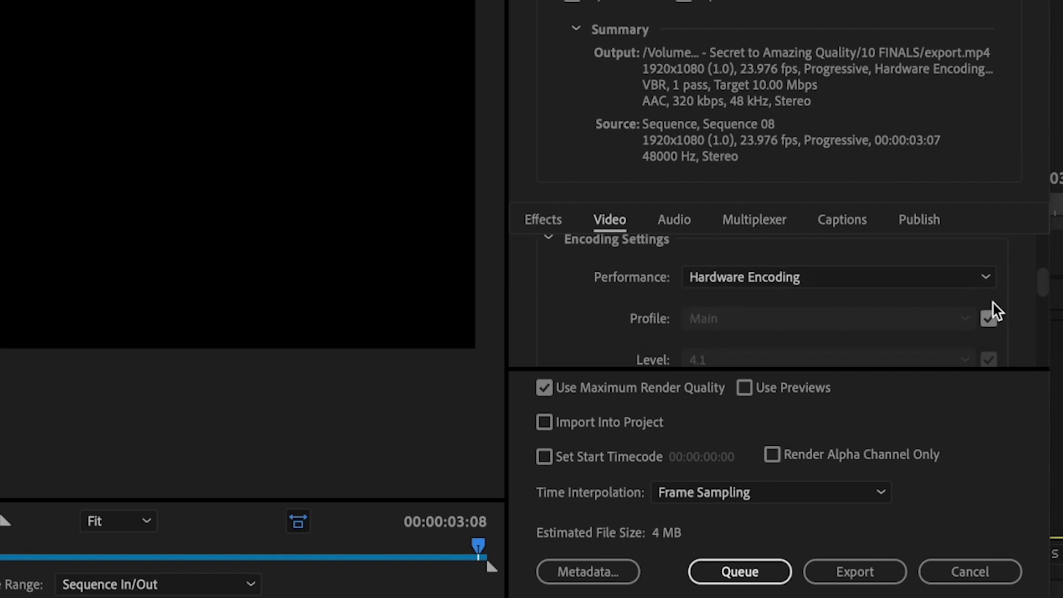
{"action": "scroll", "coordinate": [1023, 295], "scroll_direction": "down", "scroll_amount": 2}
{"action": "scroll", "coordinate": [1024, 296], "scroll_direction": "down", "scroll_amount": 1}
{"action": "left_click", "coordinate": [989, 276]}
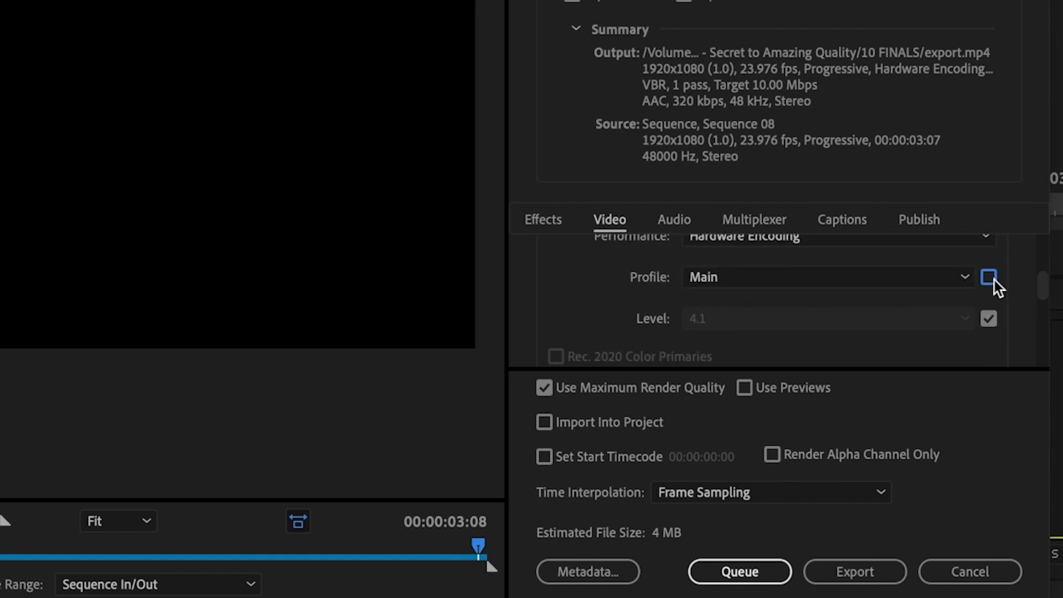
{"action": "left_click", "coordinate": [965, 277]}
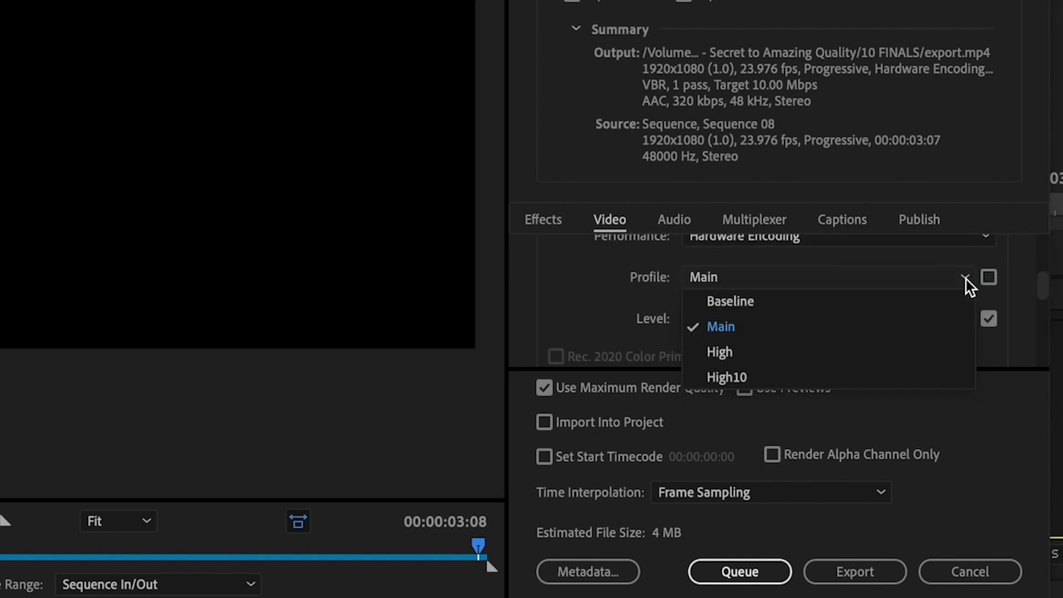
{"action": "left_click", "coordinate": [885, 351]}
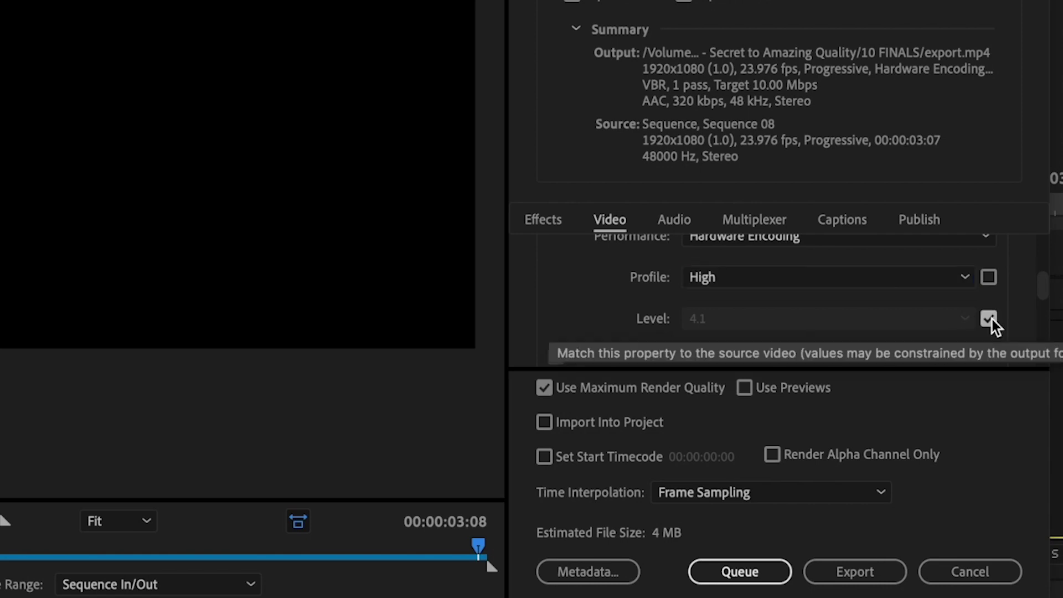
Step: Unlock the Level setting and set it to 4.2
{"action": "left_click", "coordinate": [990, 319]}
{"action": "left_click", "coordinate": [958, 323]}
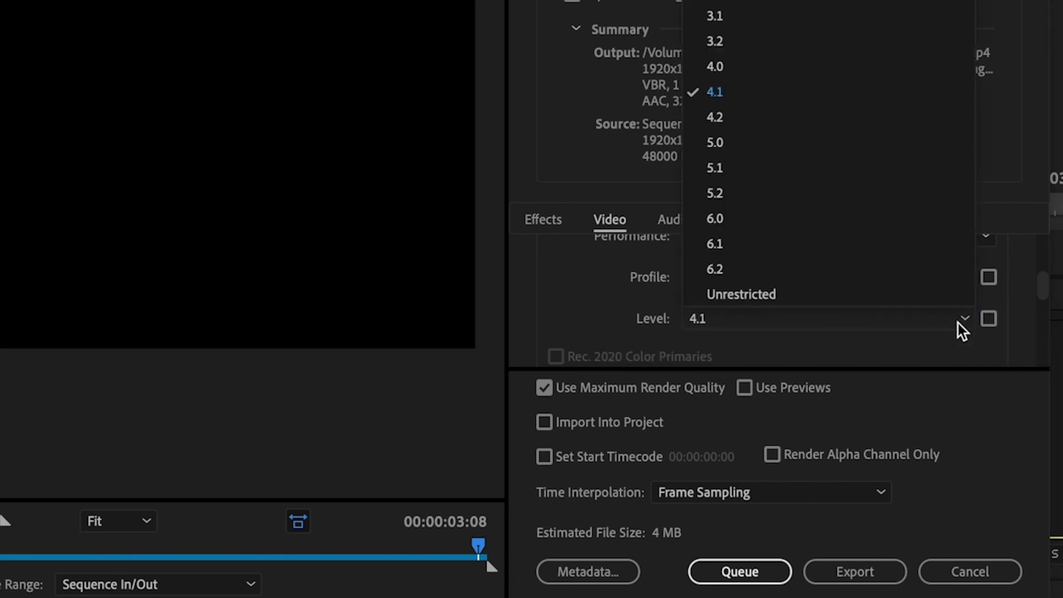
{"action": "left_click", "coordinate": [802, 118]}
{"action": "scroll", "coordinate": [944, 317], "scroll_direction": "up", "scroll_amount": 5}
{"action": "scroll", "coordinate": [1031, 327], "scroll_direction": "down", "scroll_amount": 1}
{"action": "scroll", "coordinate": [1033, 323], "scroll_direction": "down", "scroll_amount": 3}
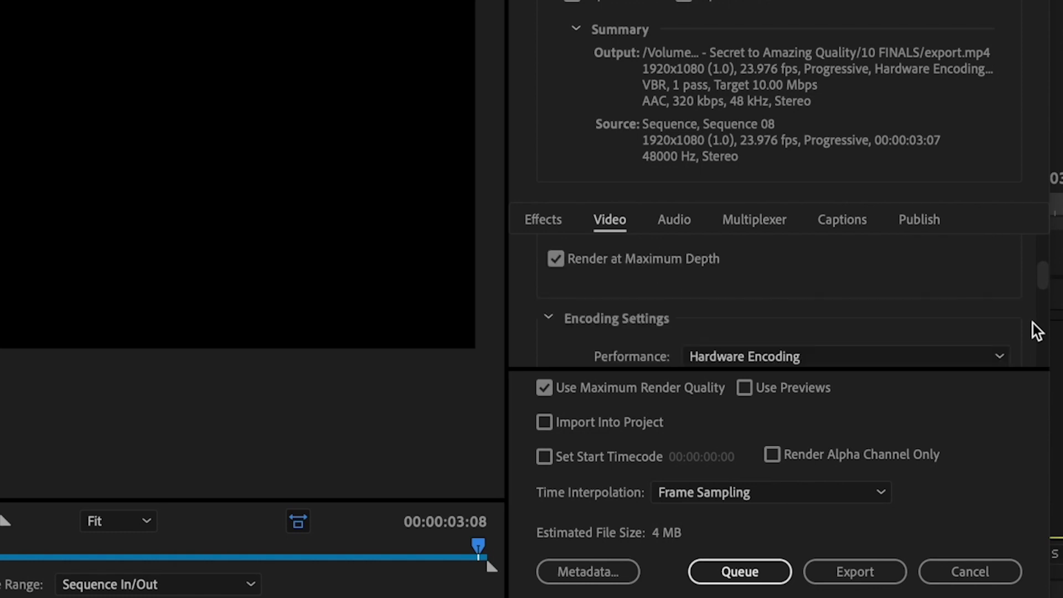
{"action": "scroll", "coordinate": [1032, 324], "scroll_direction": "down", "scroll_amount": 3}
{"action": "scroll", "coordinate": [1033, 323], "scroll_direction": "down", "scroll_amount": 5}
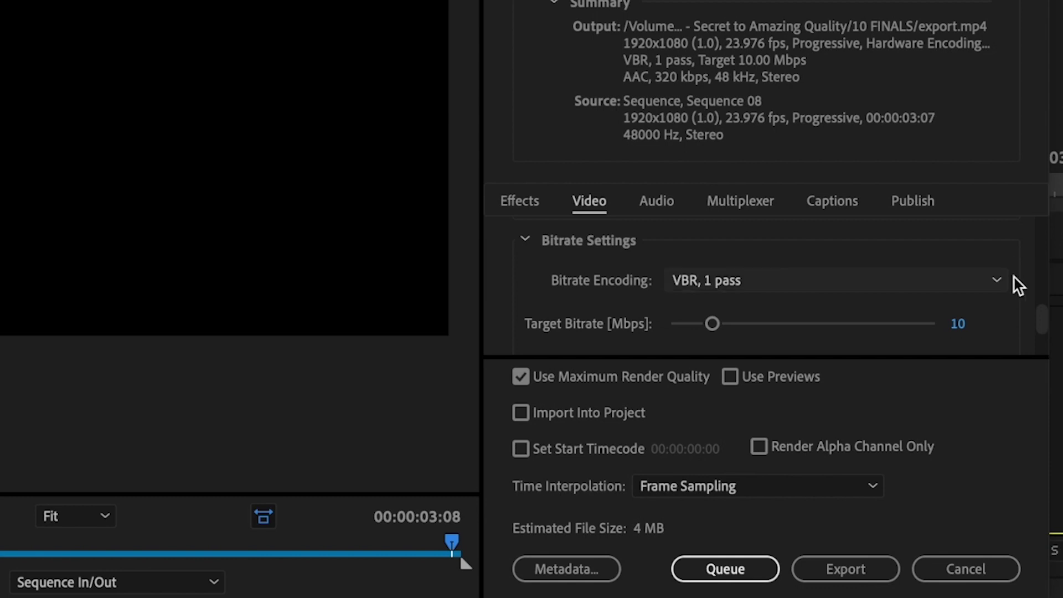
Step: Switch bitrate encoding to CBR with a 40 Mbps target bitrate
{"action": "left_click", "coordinate": [883, 290]}
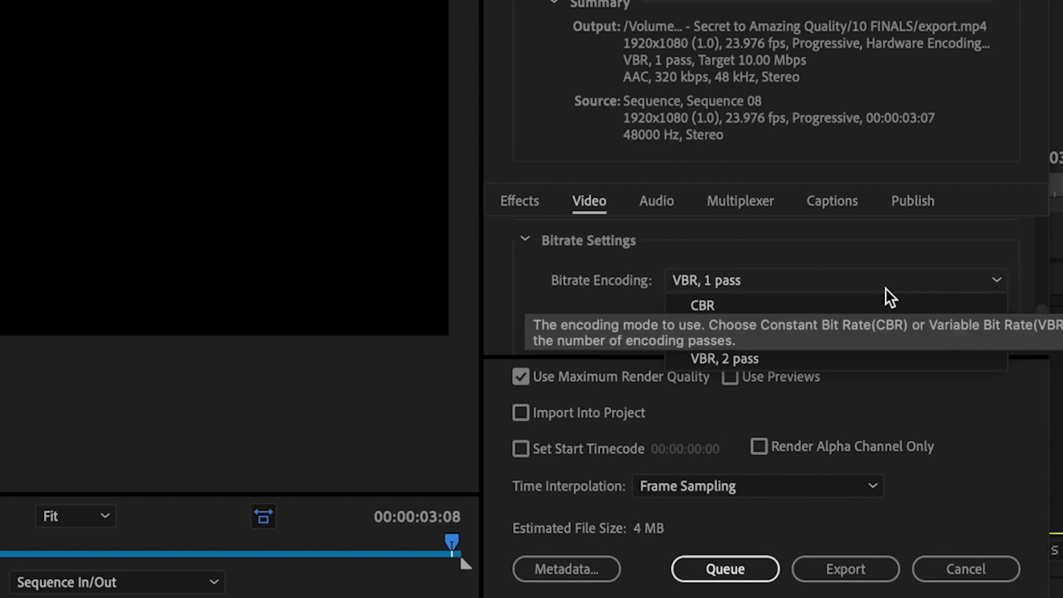
{"action": "left_click", "coordinate": [902, 303]}
{"action": "scroll", "coordinate": [1005, 278], "scroll_direction": "down", "scroll_amount": 3}
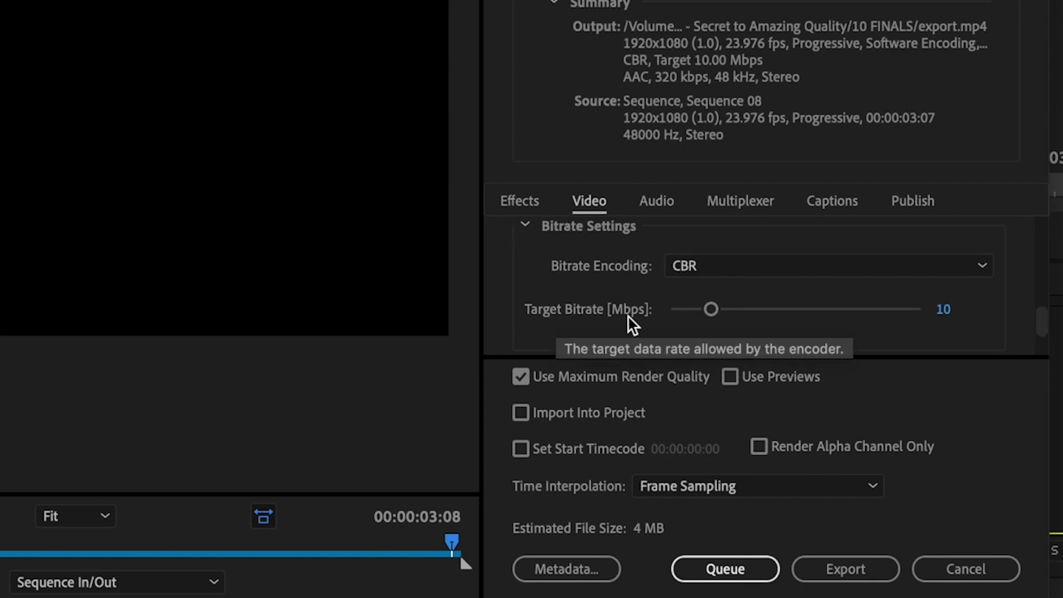
{"action": "left_click", "coordinate": [943, 309]}
{"action": "type", "text": "40"}
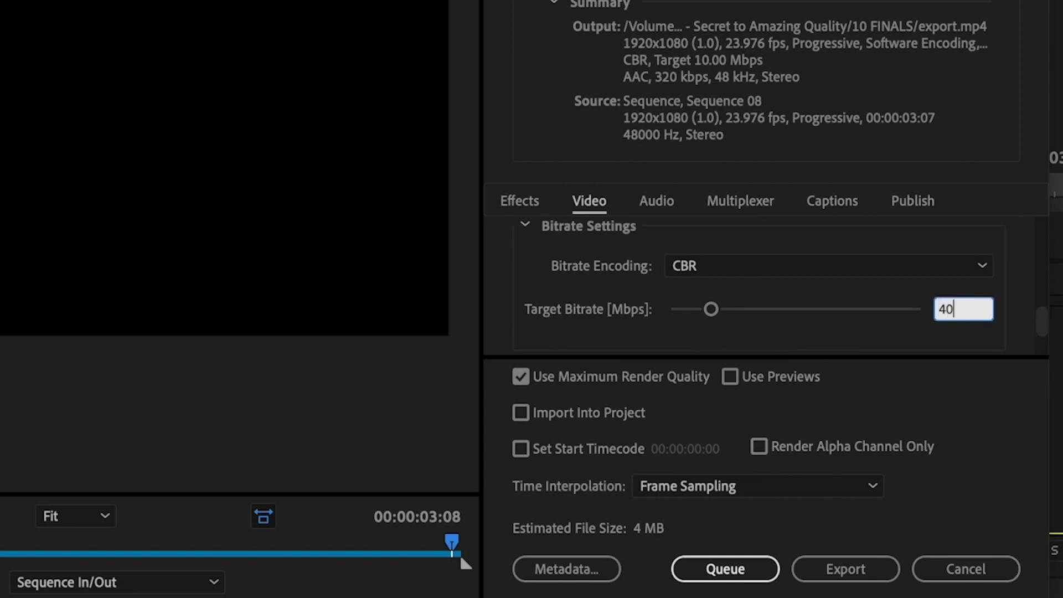
{"action": "key", "text": "Return"}
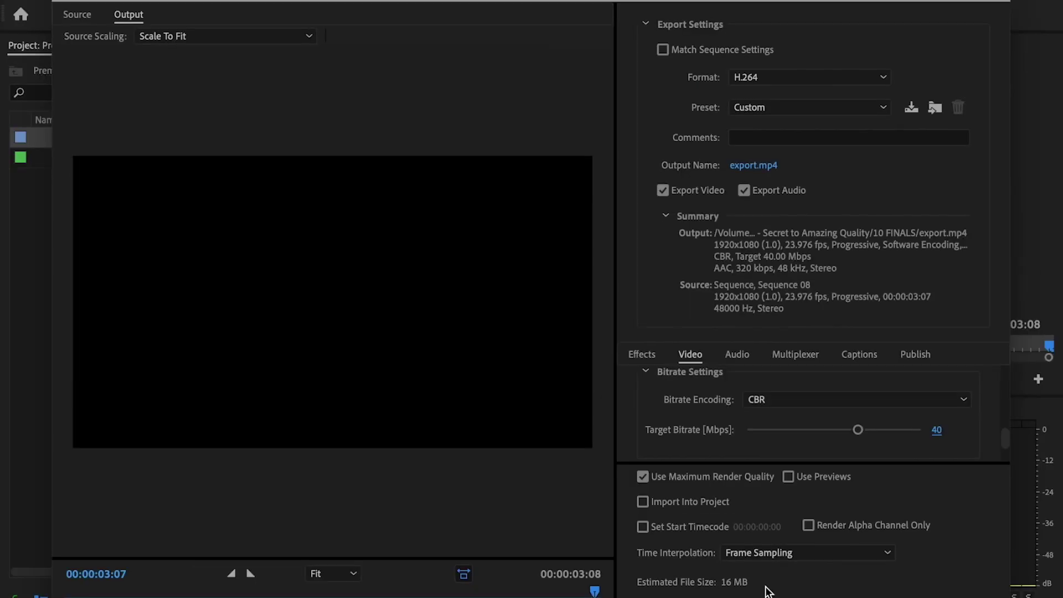
{"action": "left_click", "coordinate": [963, 399]}
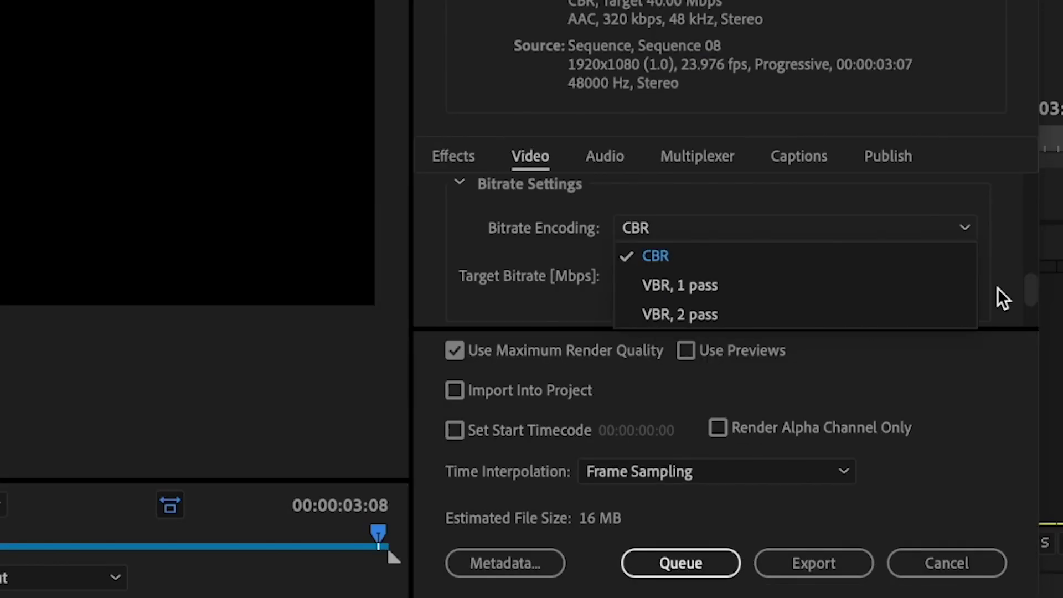
Step: Change bitrate encoding to VBR, 2 pass with a 15 Mbps target, keeping 40 Mbps maximum
{"action": "left_click", "coordinate": [872, 317]}
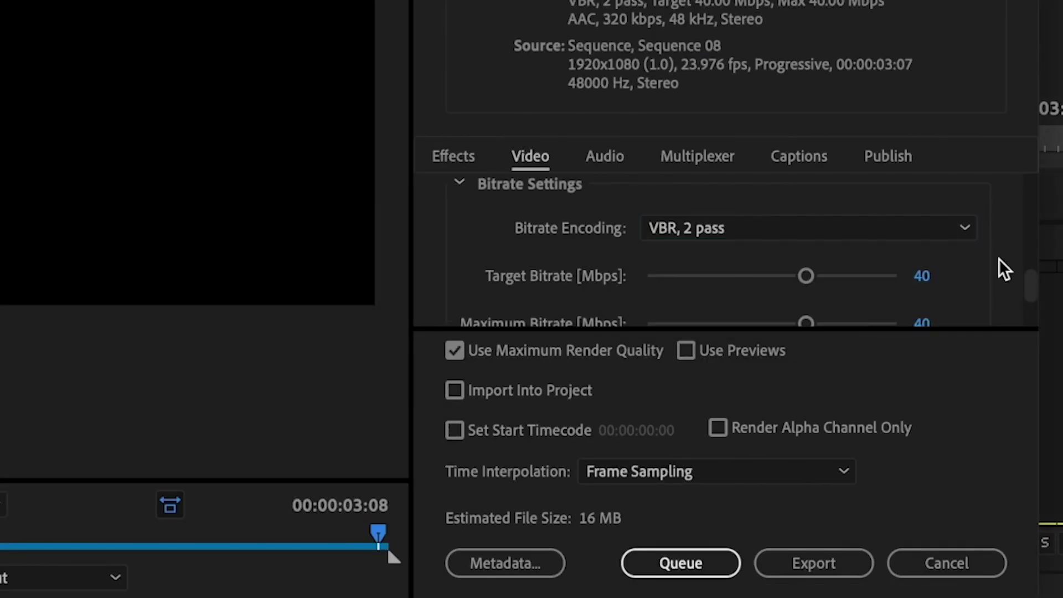
{"action": "scroll", "coordinate": [1003, 258], "scroll_direction": "down", "scroll_amount": 1}
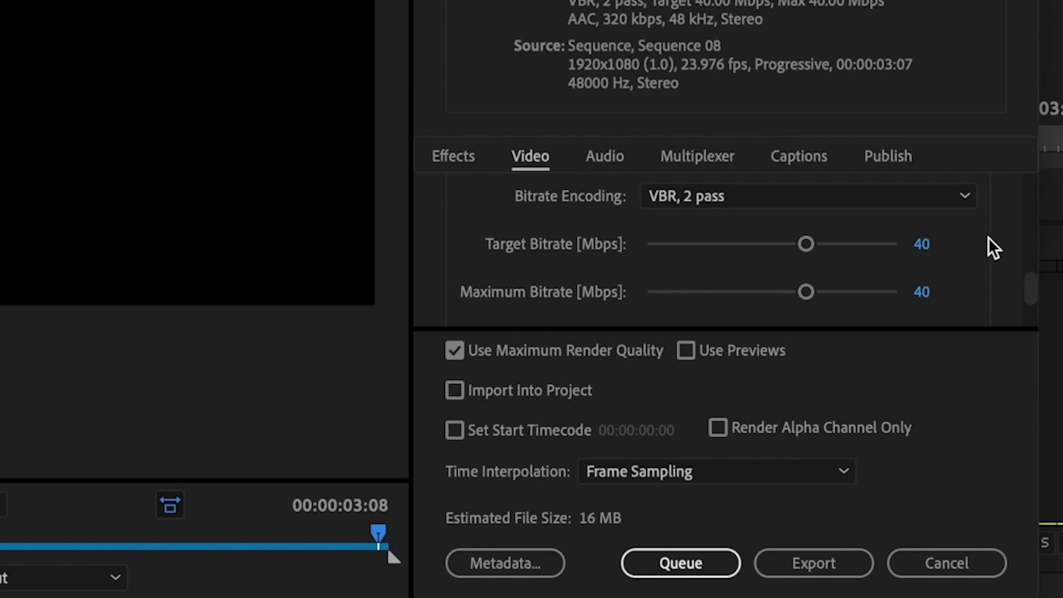
{"action": "left_click", "coordinate": [930, 244]}
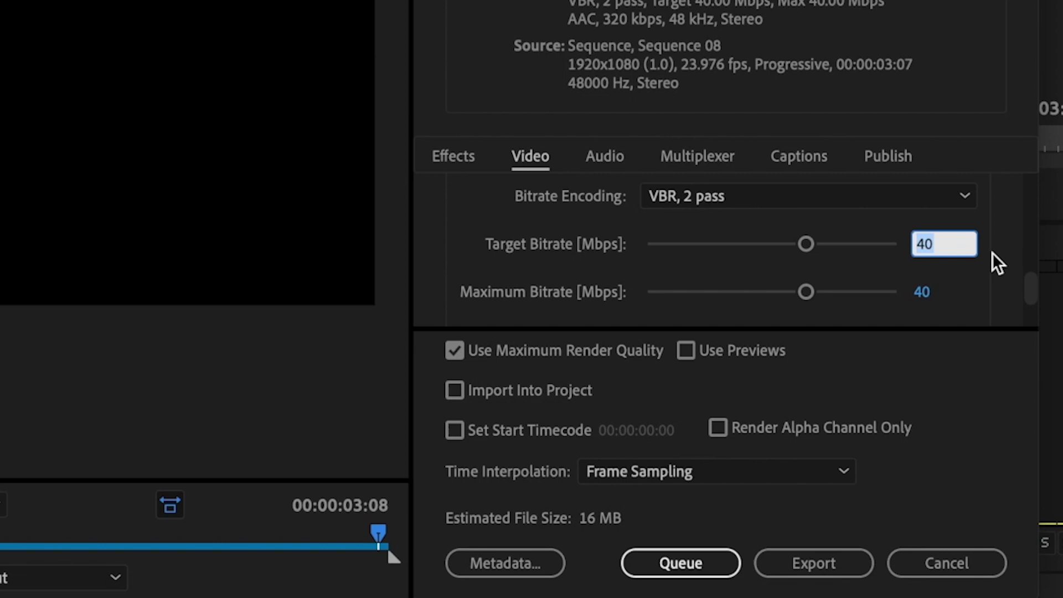
{"action": "type", "text": "15"}
{"action": "key", "text": "Return"}
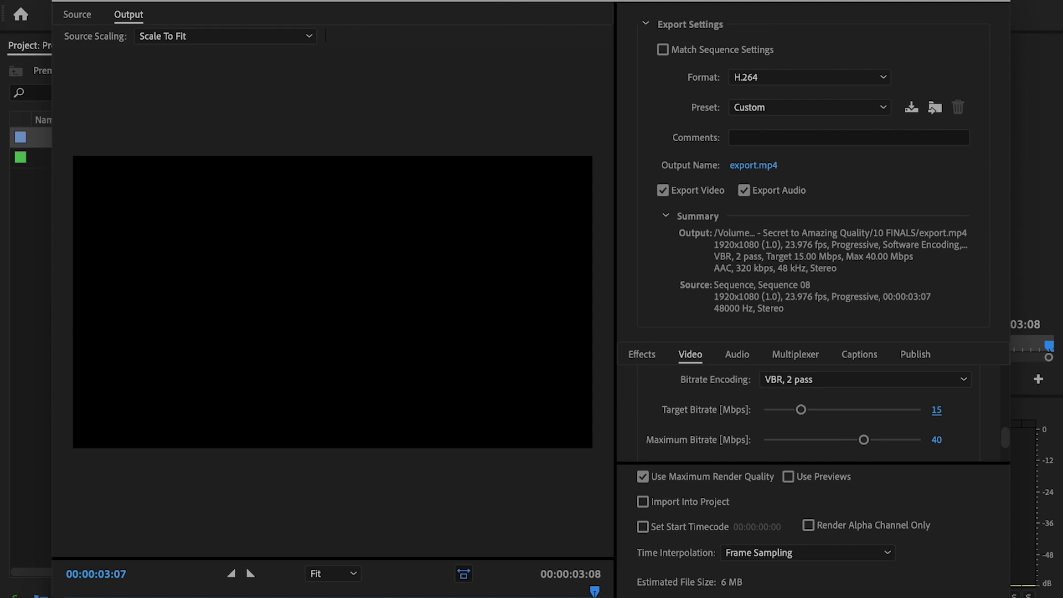
Step: Switch to the Audio tab, showing AAC at 320 kbps, 48 kHz stereo
{"action": "scroll", "coordinate": [974, 428], "scroll_direction": "up", "scroll_amount": 1}
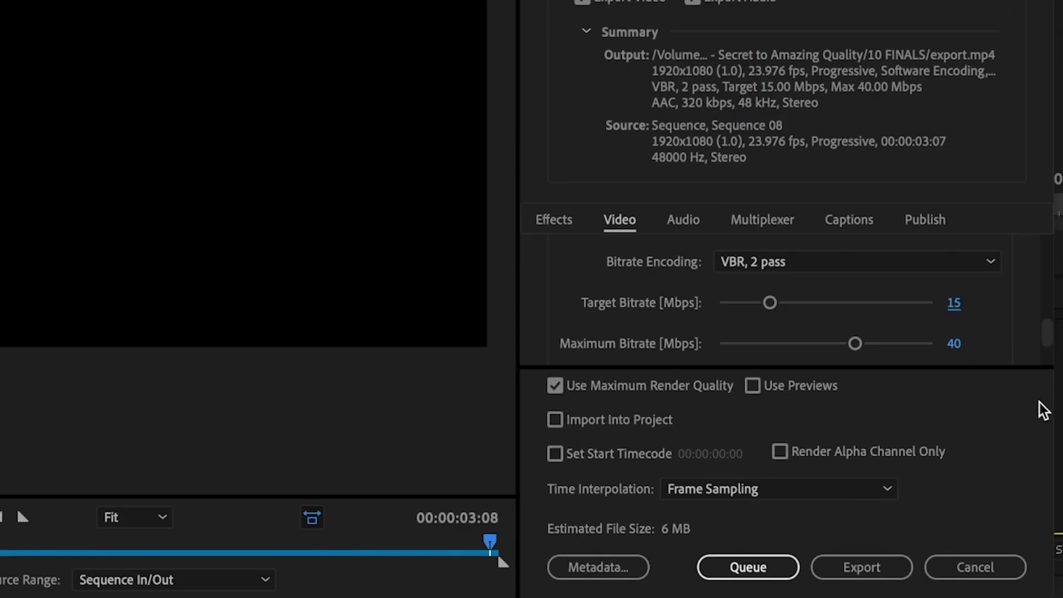
{"action": "scroll", "coordinate": [1021, 320], "scroll_direction": "down", "scroll_amount": 5}
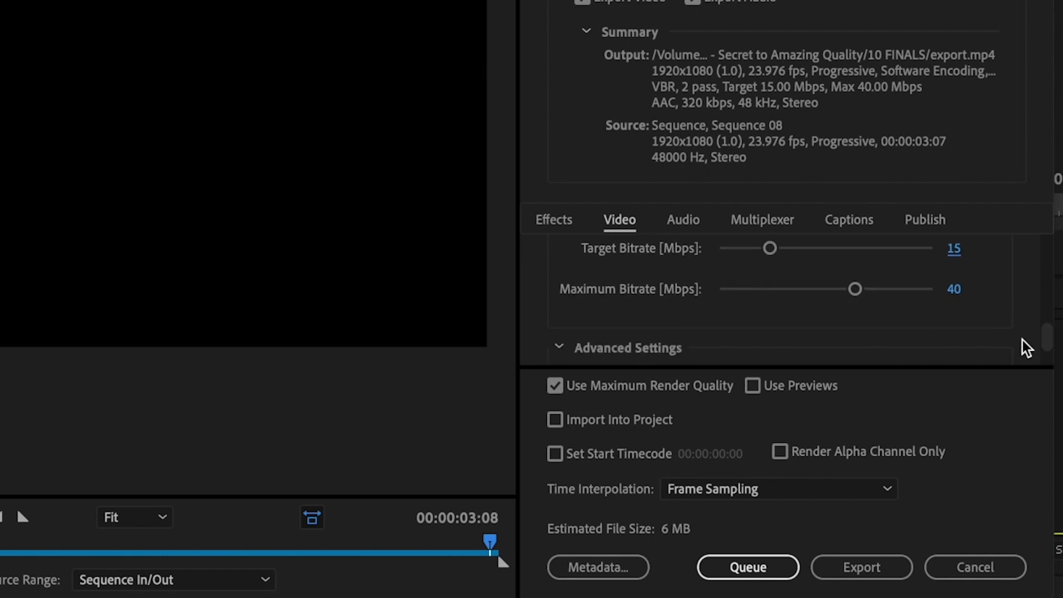
{"action": "left_click", "coordinate": [684, 222]}
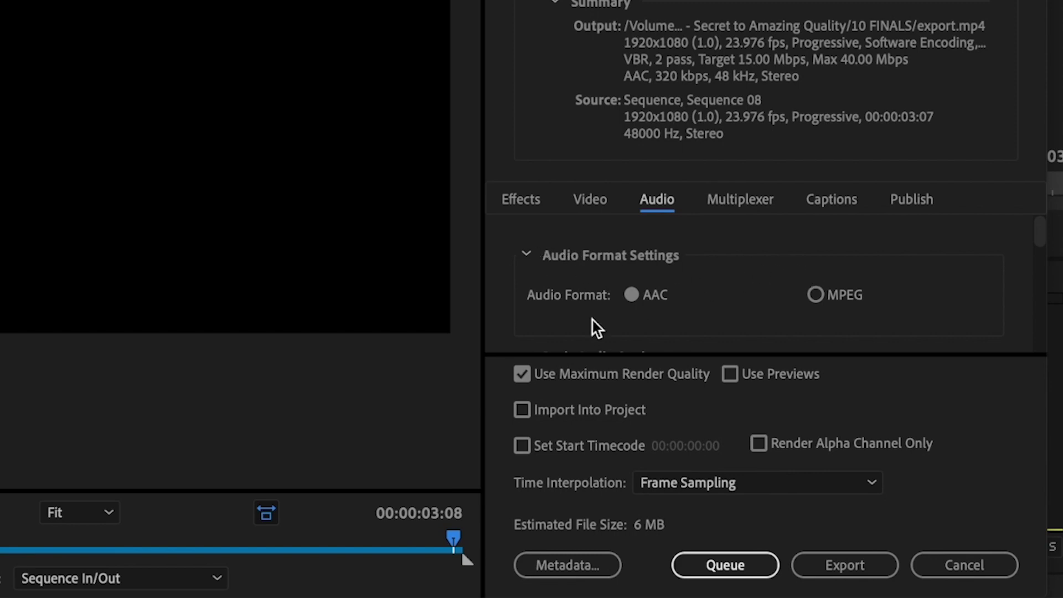
{"action": "scroll", "coordinate": [770, 306], "scroll_direction": "down", "scroll_amount": 3}
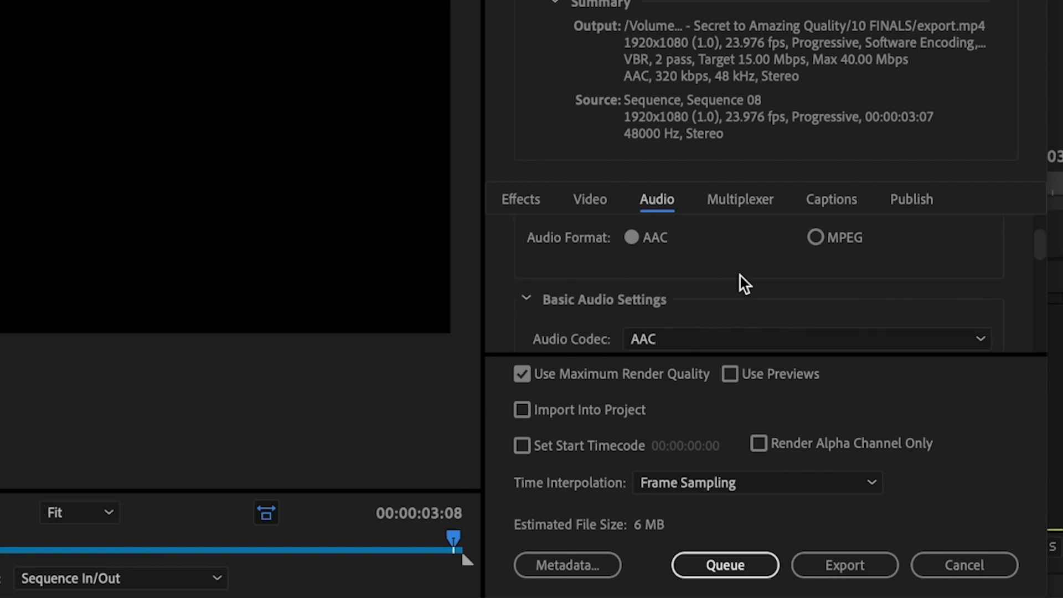
{"action": "scroll", "coordinate": [1015, 254], "scroll_direction": "down", "scroll_amount": 2}
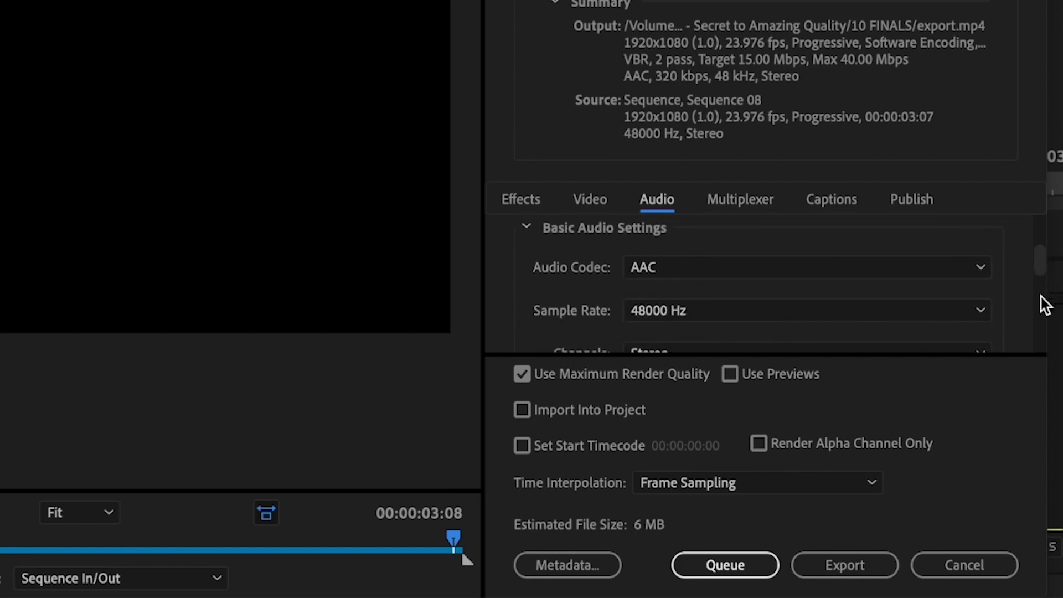
{"action": "scroll", "coordinate": [553, 324], "scroll_direction": "down", "scroll_amount": 1}
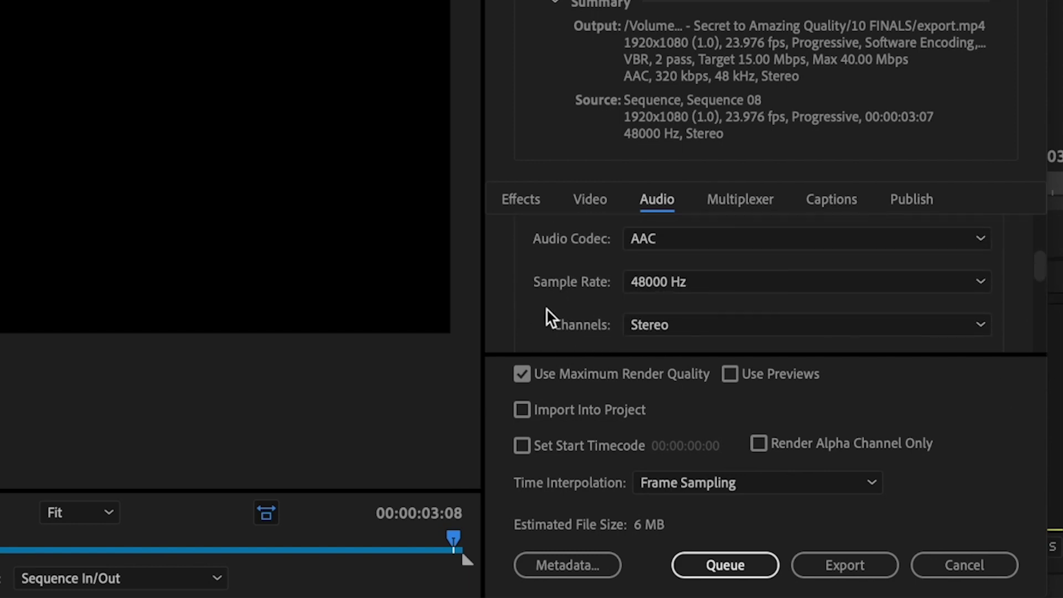
{"action": "scroll", "coordinate": [572, 290], "scroll_direction": "down", "scroll_amount": 1}
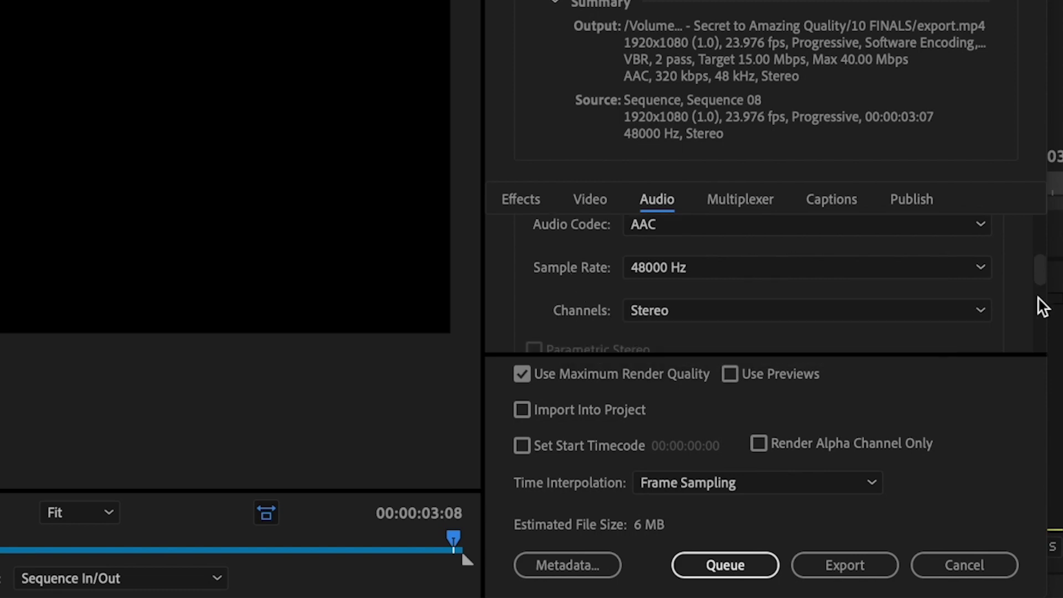
{"action": "scroll", "coordinate": [1030, 296], "scroll_direction": "down", "scroll_amount": 4}
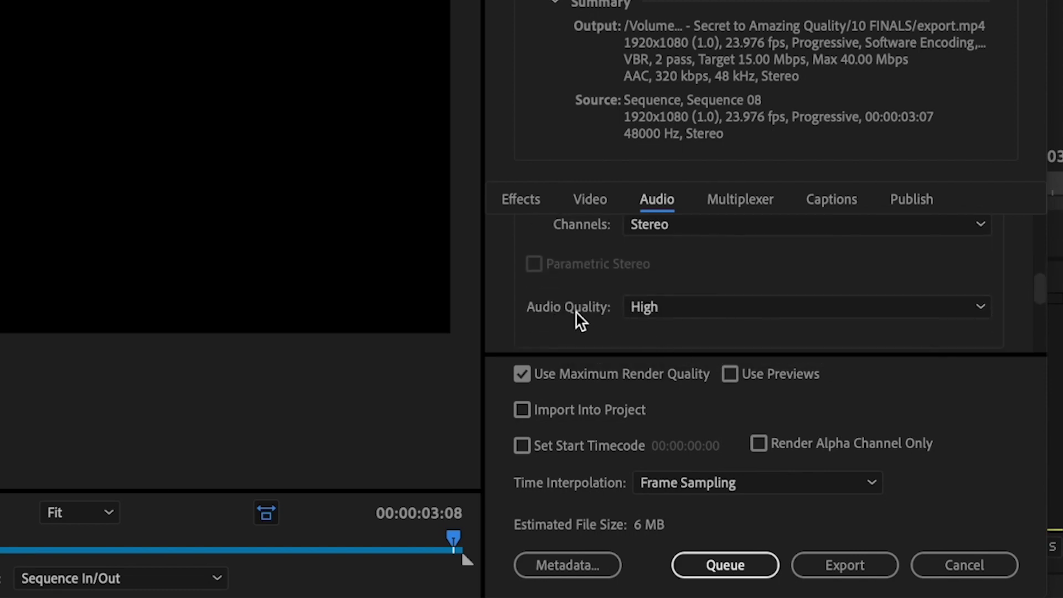
{"action": "scroll", "coordinate": [1013, 312], "scroll_direction": "down", "scroll_amount": 4}
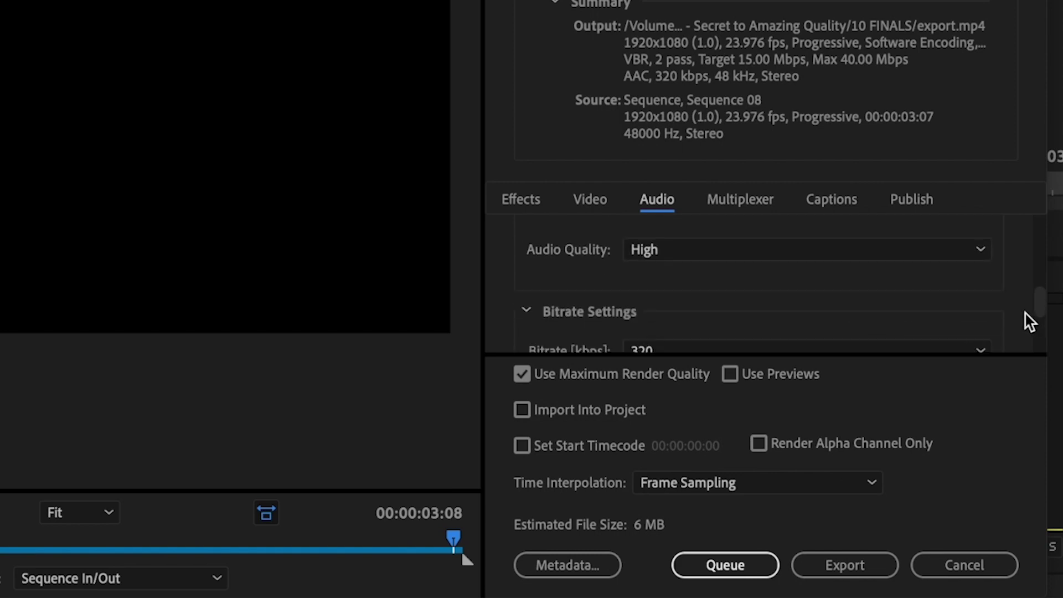
{"action": "scroll", "coordinate": [1026, 310], "scroll_direction": "down", "scroll_amount": 3}
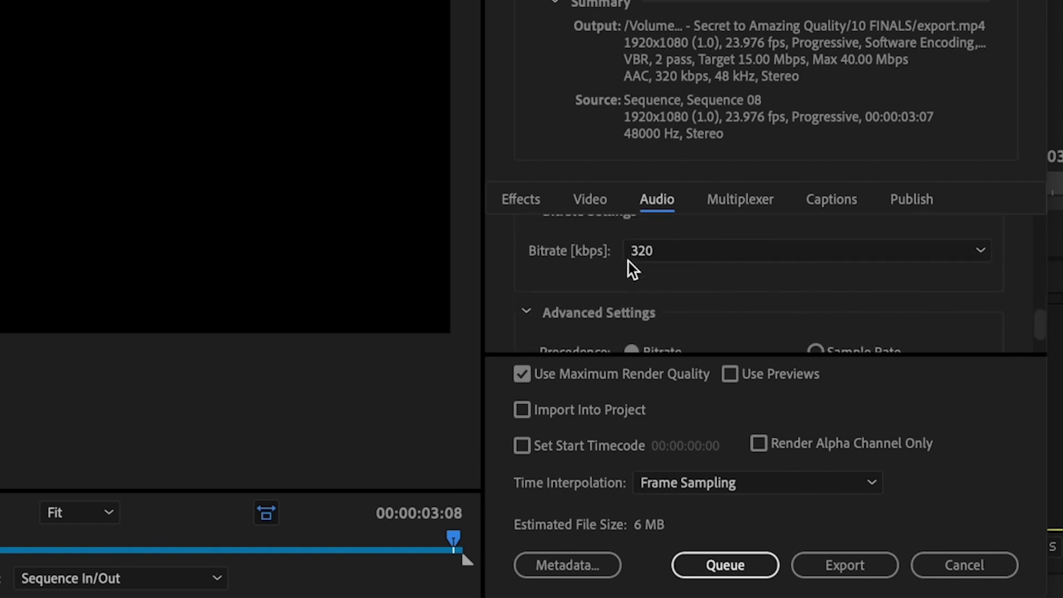
{"action": "scroll", "coordinate": [1007, 274], "scroll_direction": "down", "scroll_amount": 2}
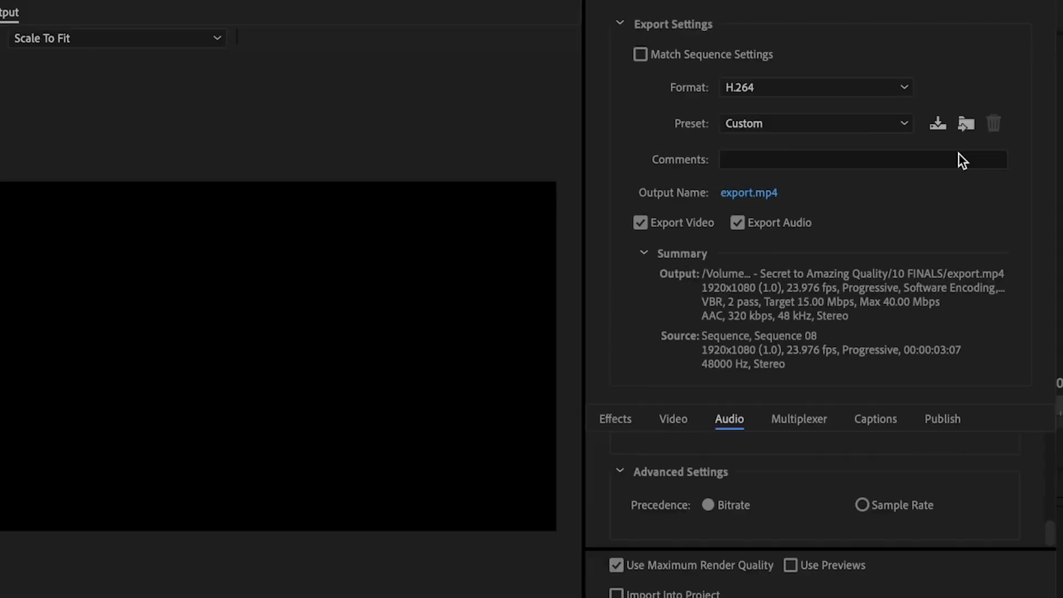
Step: Save the current export settings as a new preset named 'Best Quality Preset'
{"action": "left_click", "coordinate": [938, 124]}
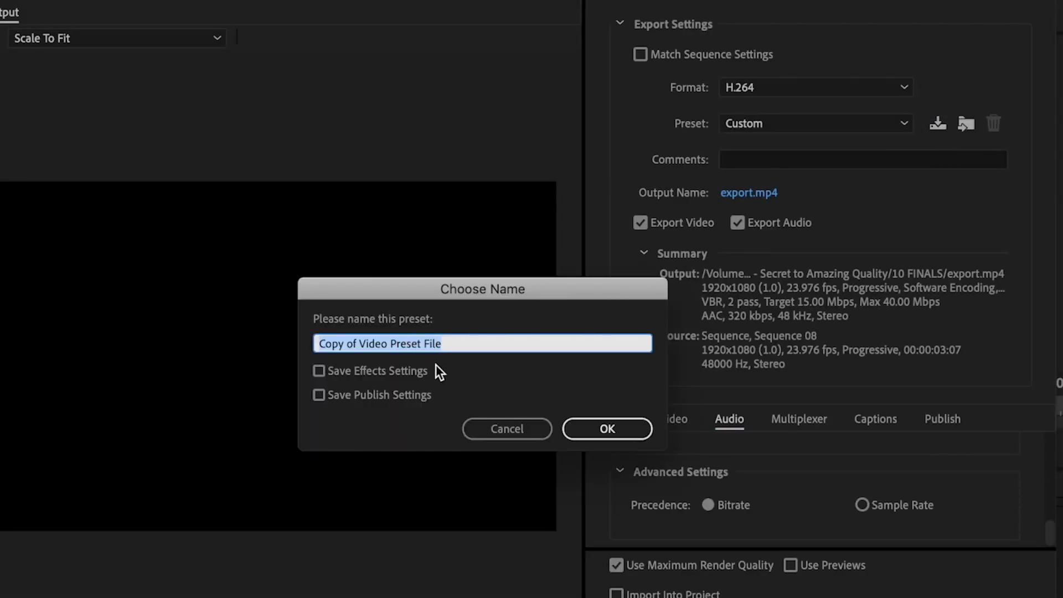
{"action": "type", "text": "d"}
{"action": "key", "text": "BackSpace"}
{"action": "type", "text": "Bes"}
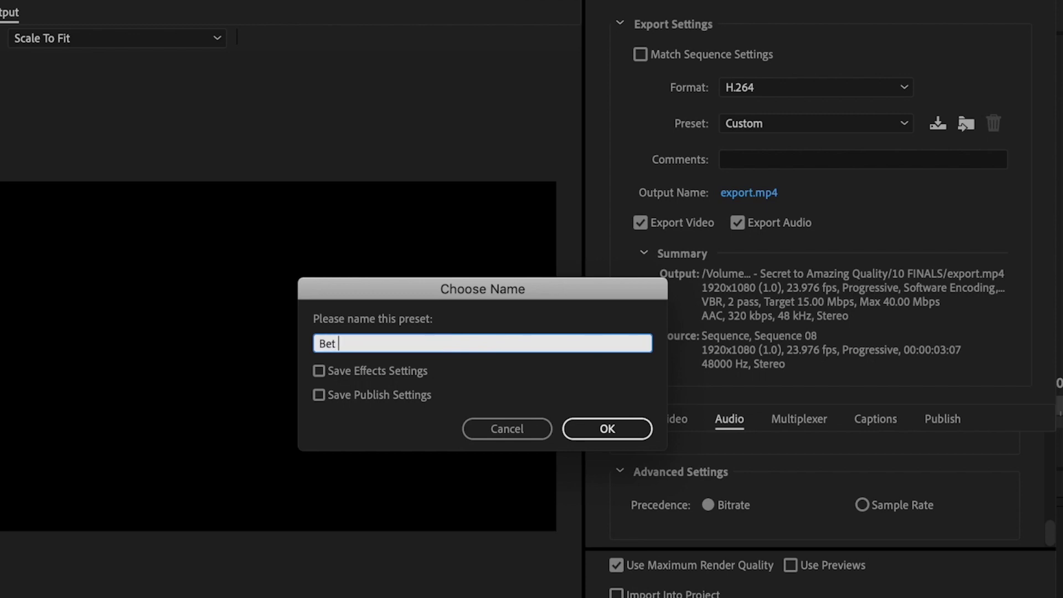
{"action": "type", "text": "t Quality Preset"}
{"action": "left_click", "coordinate": [611, 429]}
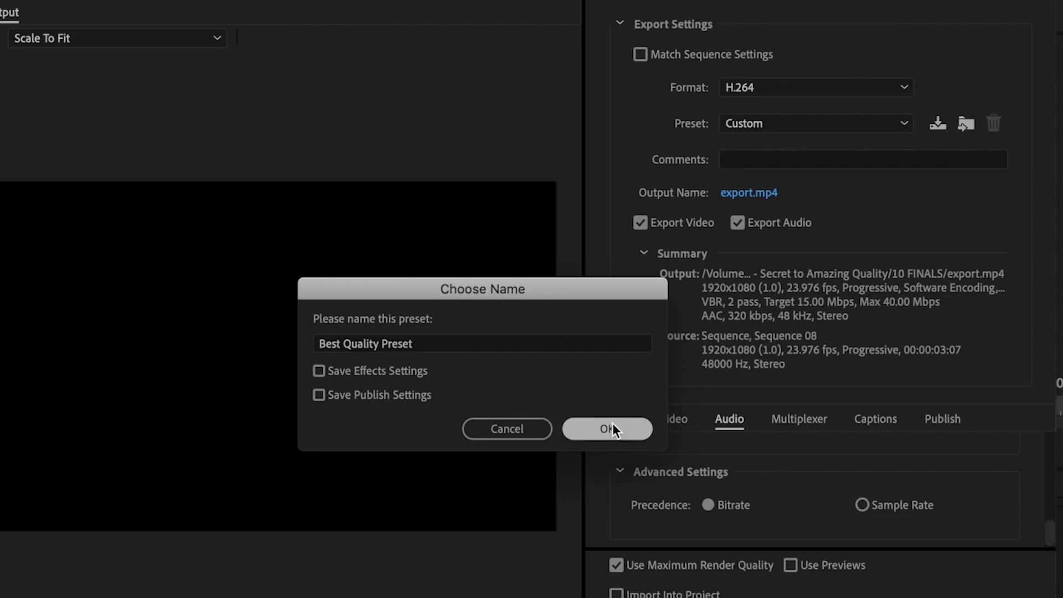